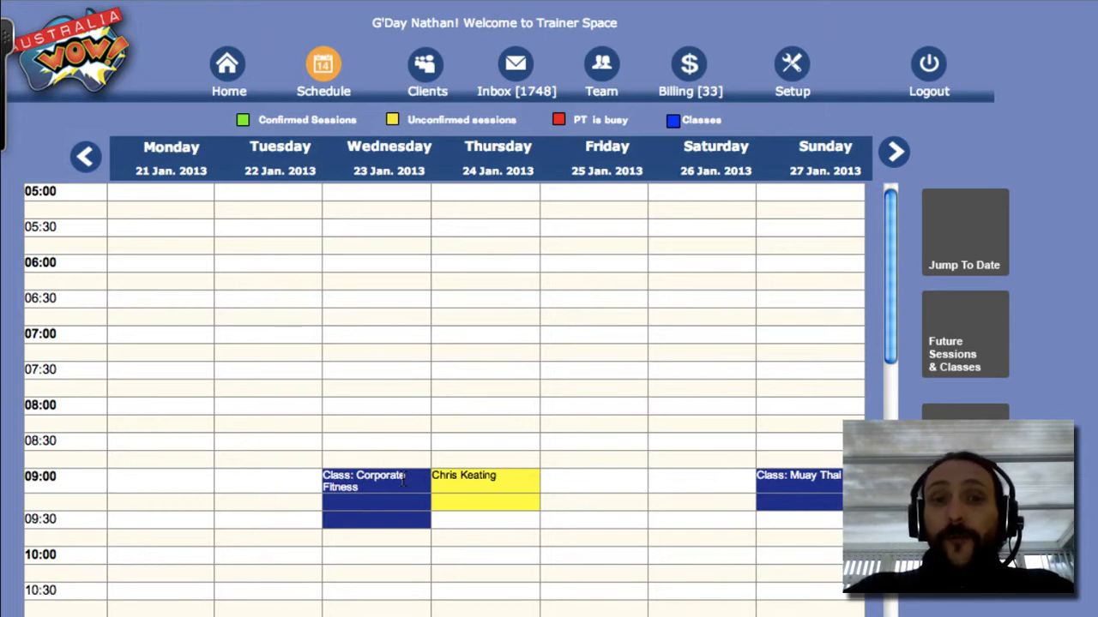
# Step: Create a class on Friday, 25 Jan. 2013 at 07:00 with product Bondi Beach – CrossFit Smash 2000 (30mins) and routine BenchMania(tm)
pyautogui.click(580, 341)
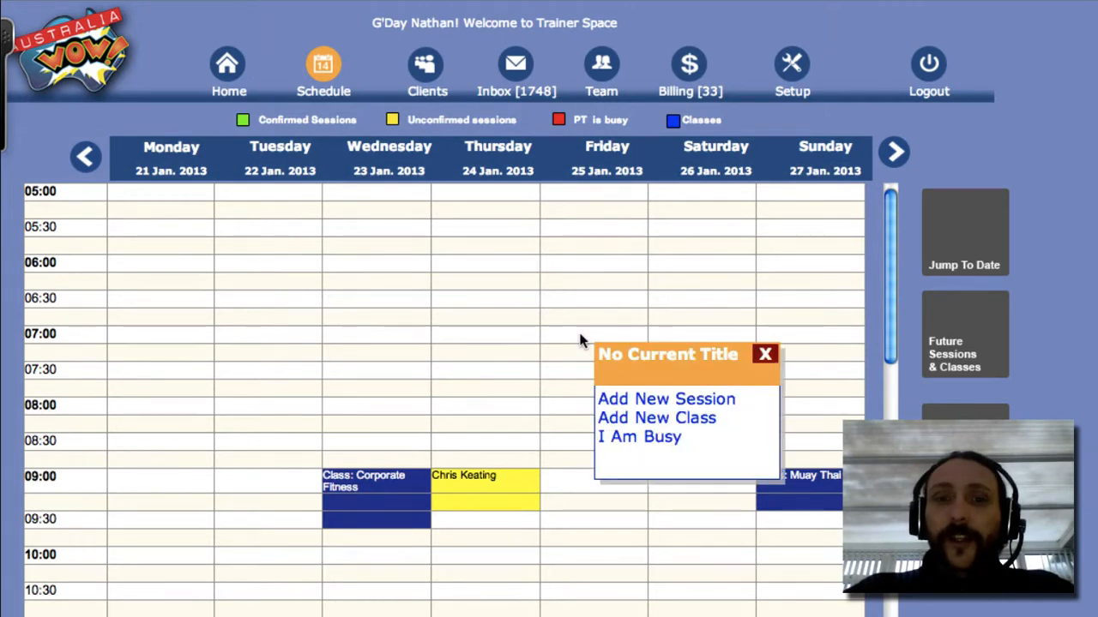
pyautogui.click(683, 419)
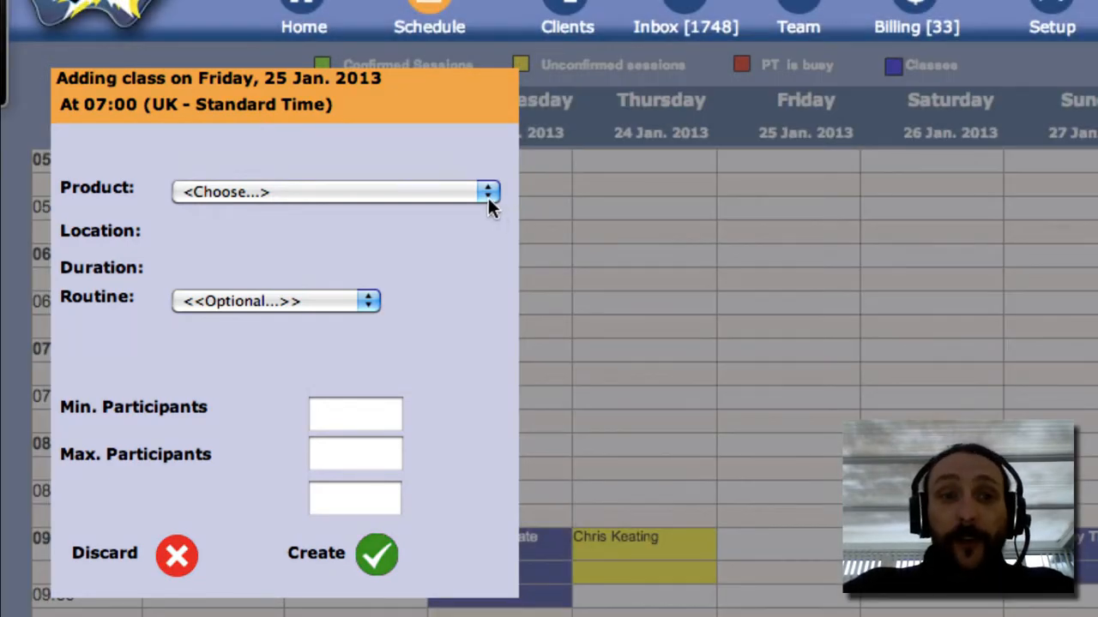
pyautogui.click(488, 194)
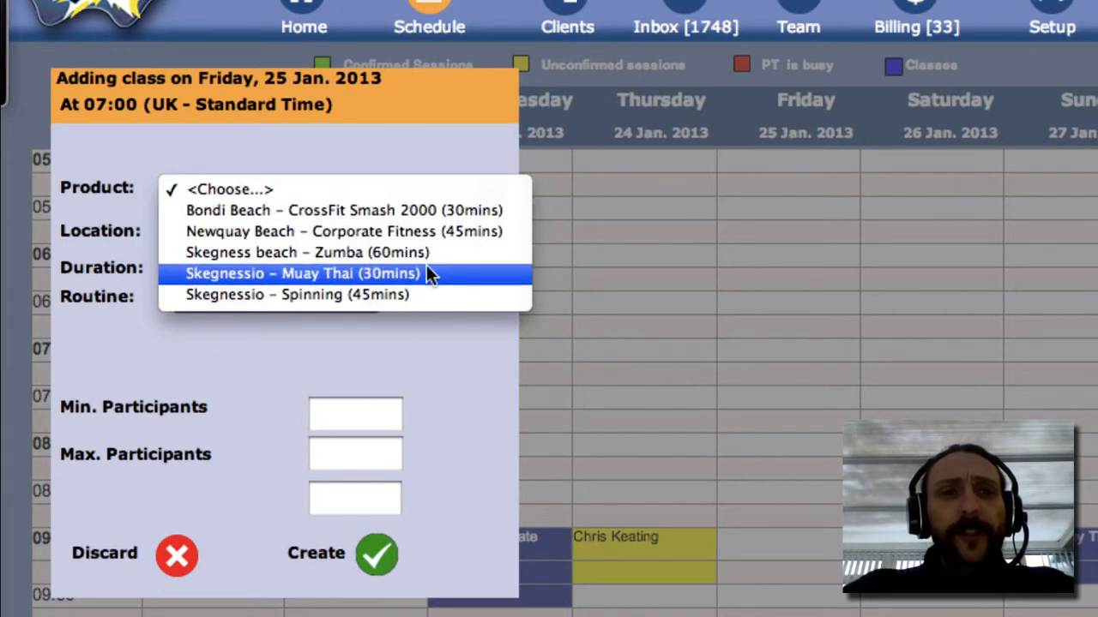
pyautogui.click(434, 212)
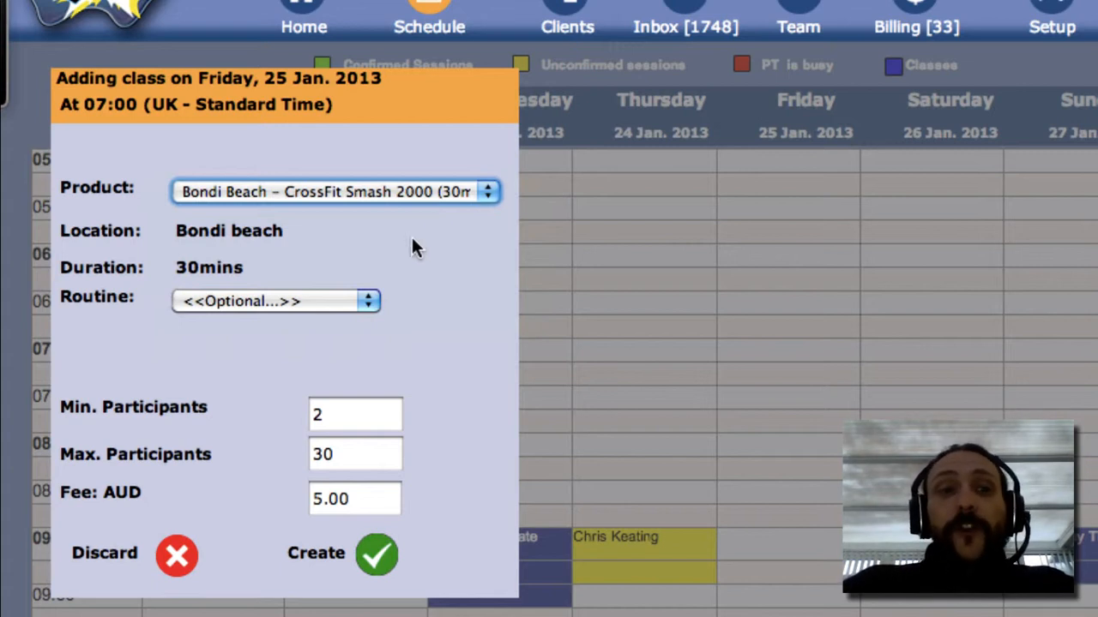
pyautogui.click(367, 302)
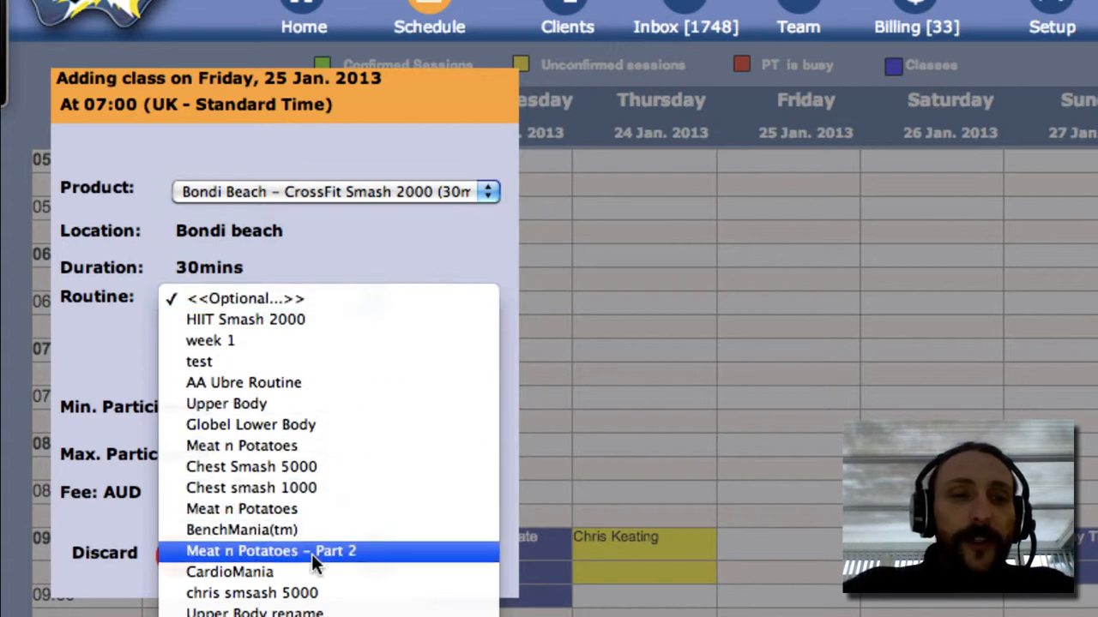
pyautogui.click(276, 529)
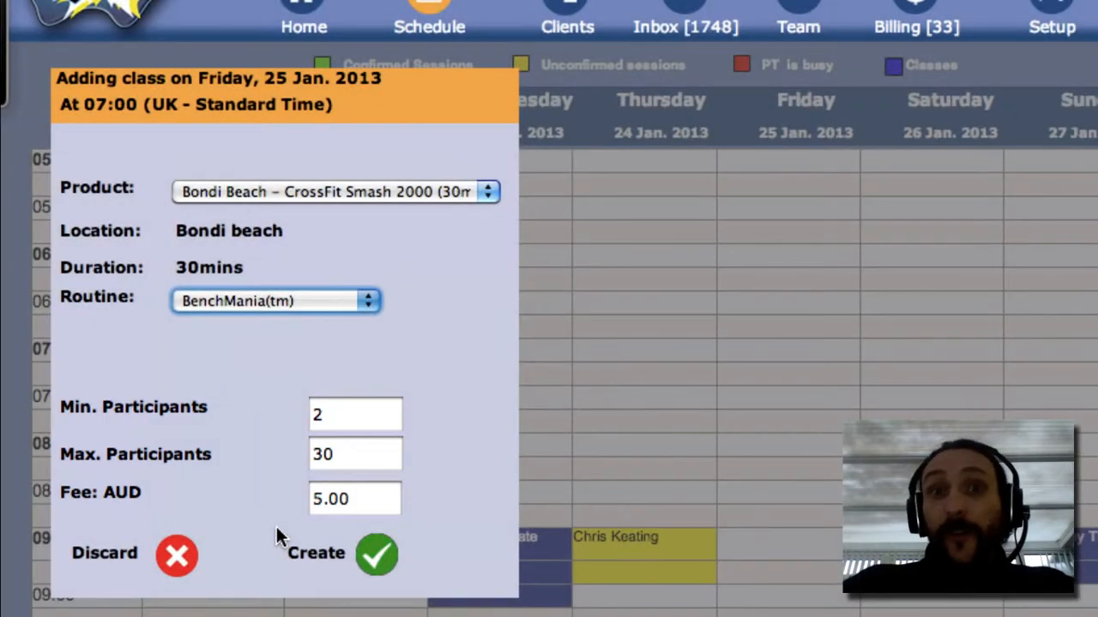
pyautogui.click(377, 564)
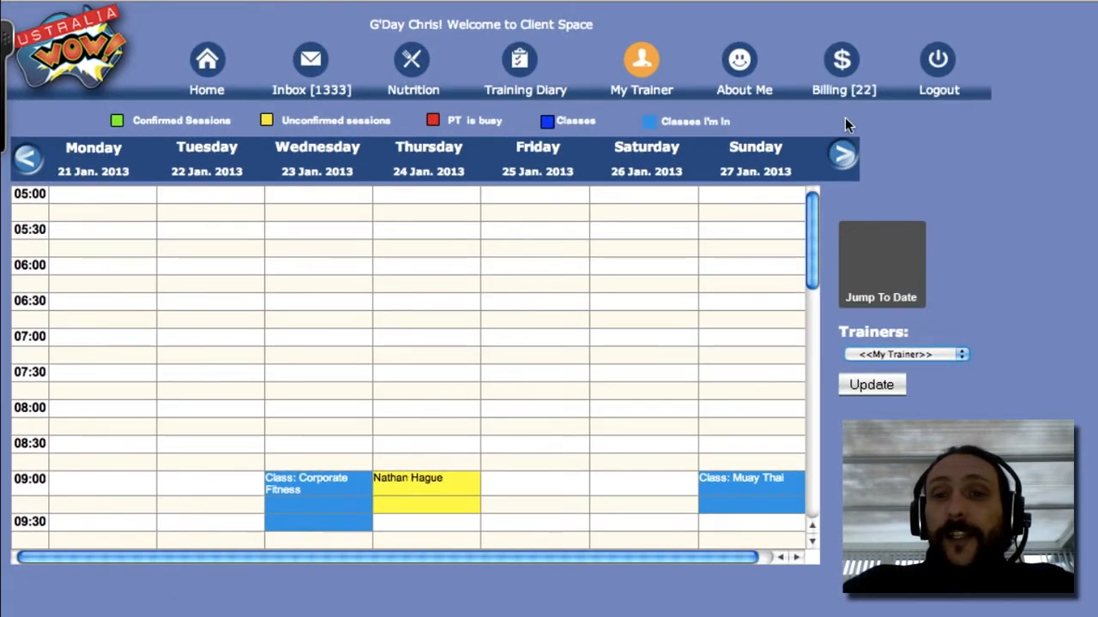
# Step: In the client's trainer schedule, reload the week of 21 Jan. 2013 and join Friday's 07:00 CrossFit Smash 2000 class
pyautogui.click(844, 160)
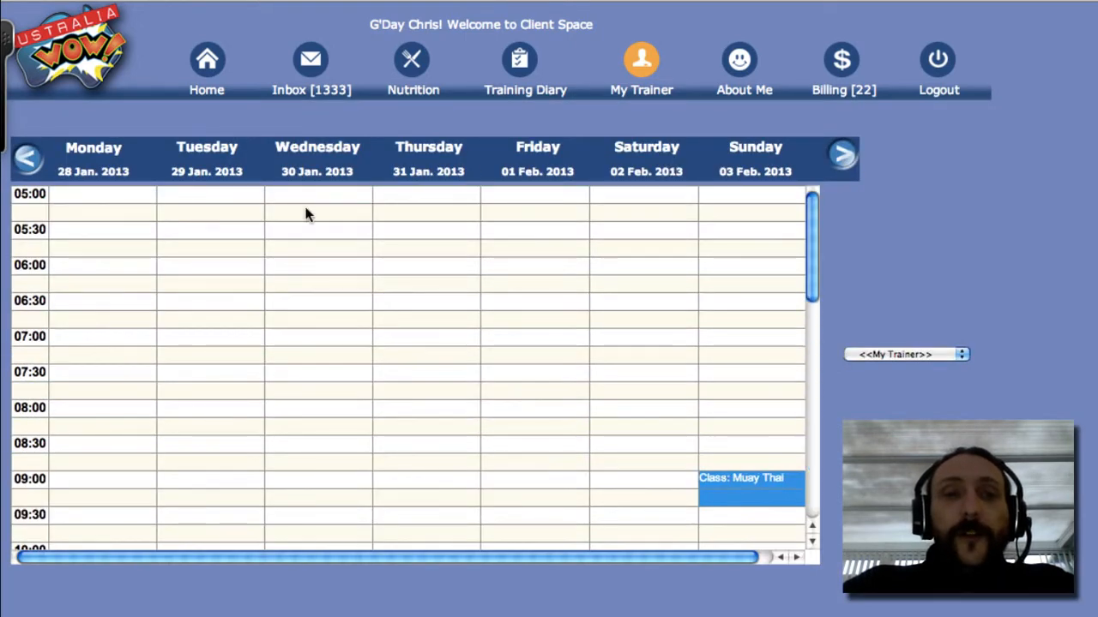
pyautogui.click(17, 160)
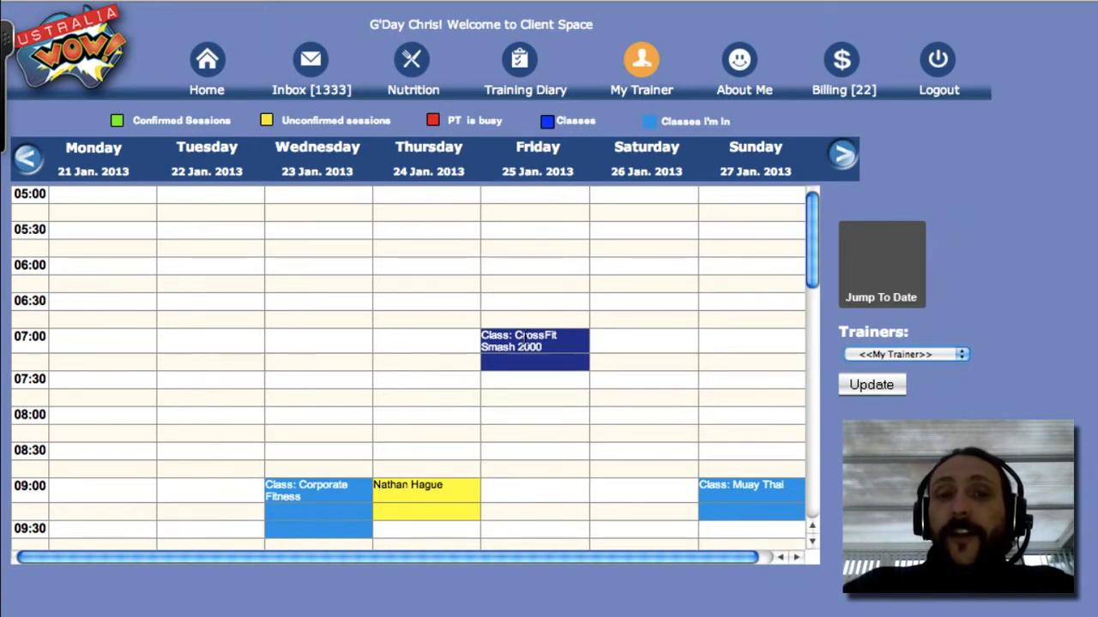
pyautogui.moveTo(542, 367)
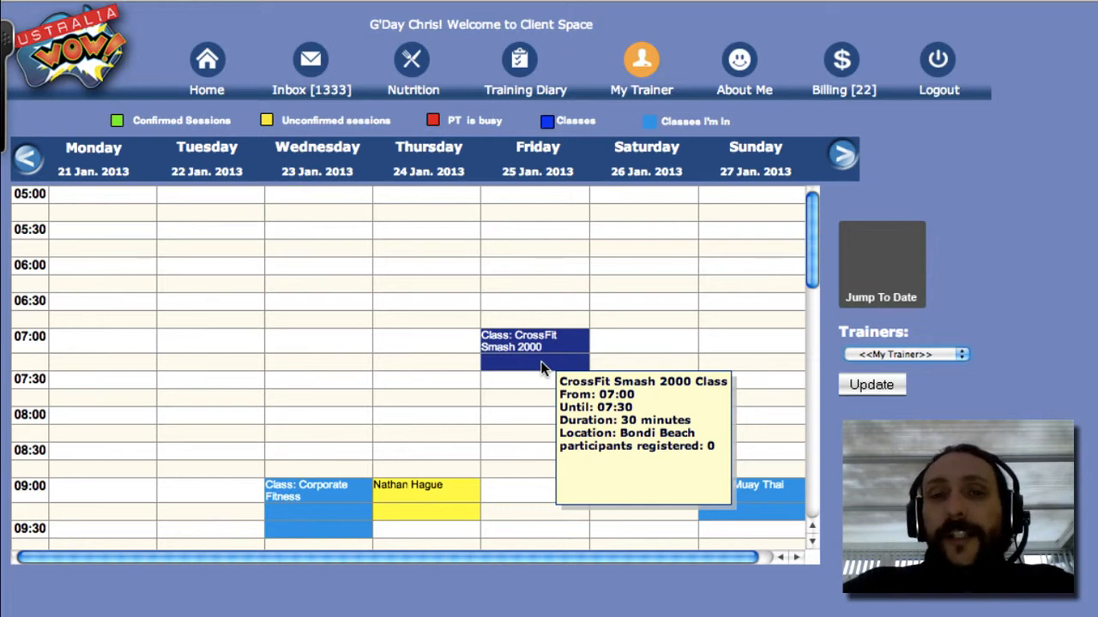
pyautogui.click(542, 367)
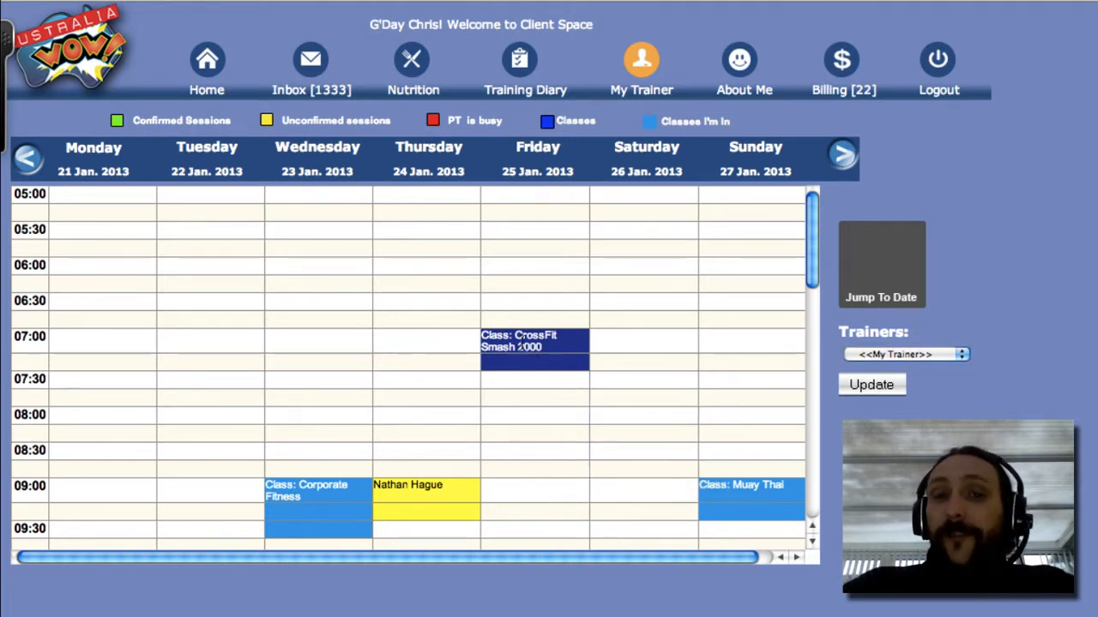
pyautogui.tripleClick(579, 396)
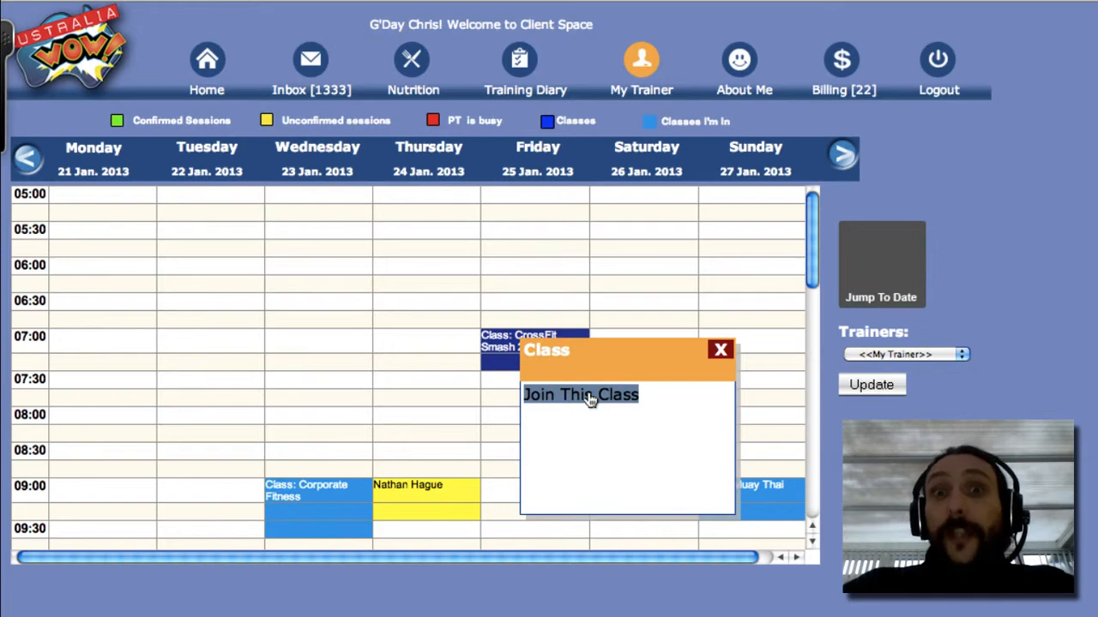
pyautogui.click(589, 397)
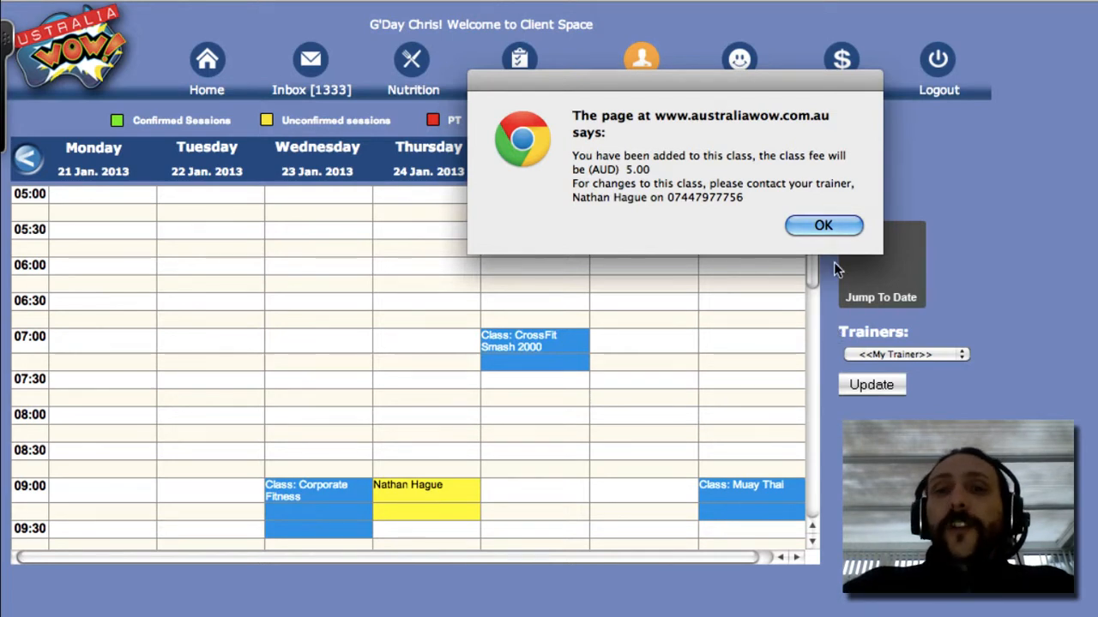
pyautogui.click(824, 224)
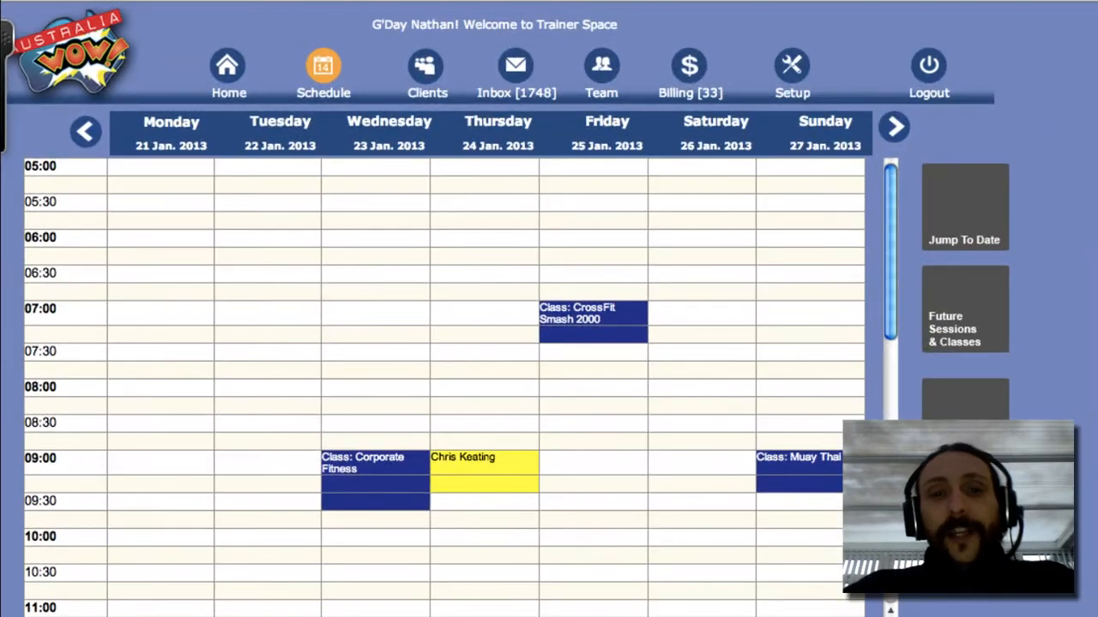
# Step: In the trainer's schedule, check the previous week's classes and return to the week of 21 Jan. 2013
pyautogui.click(84, 132)
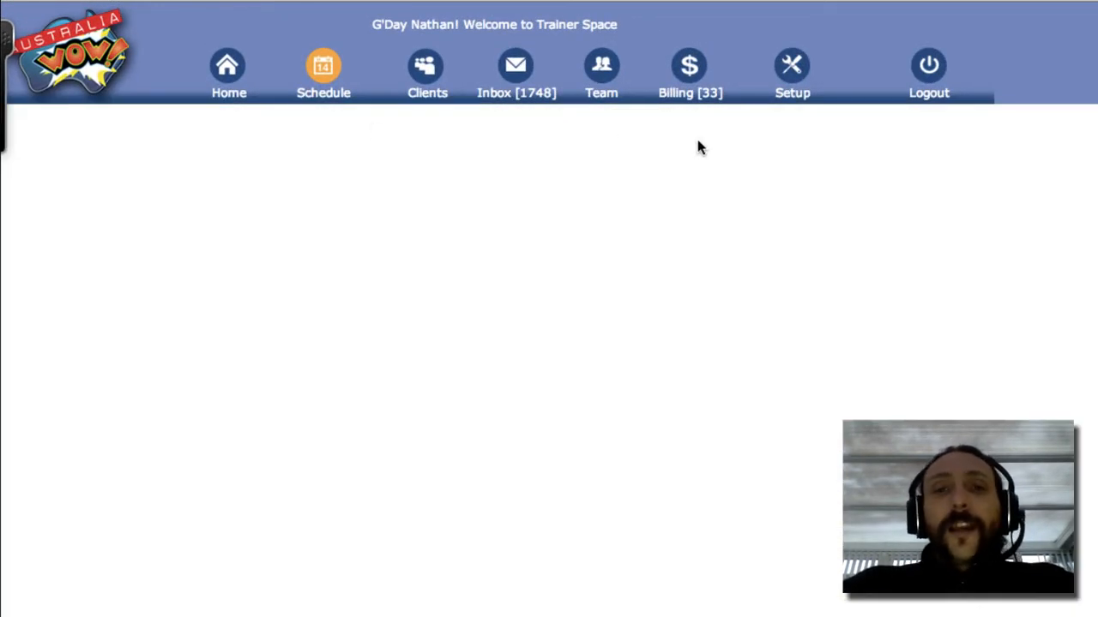
pyautogui.scroll(-3, 904, 151)
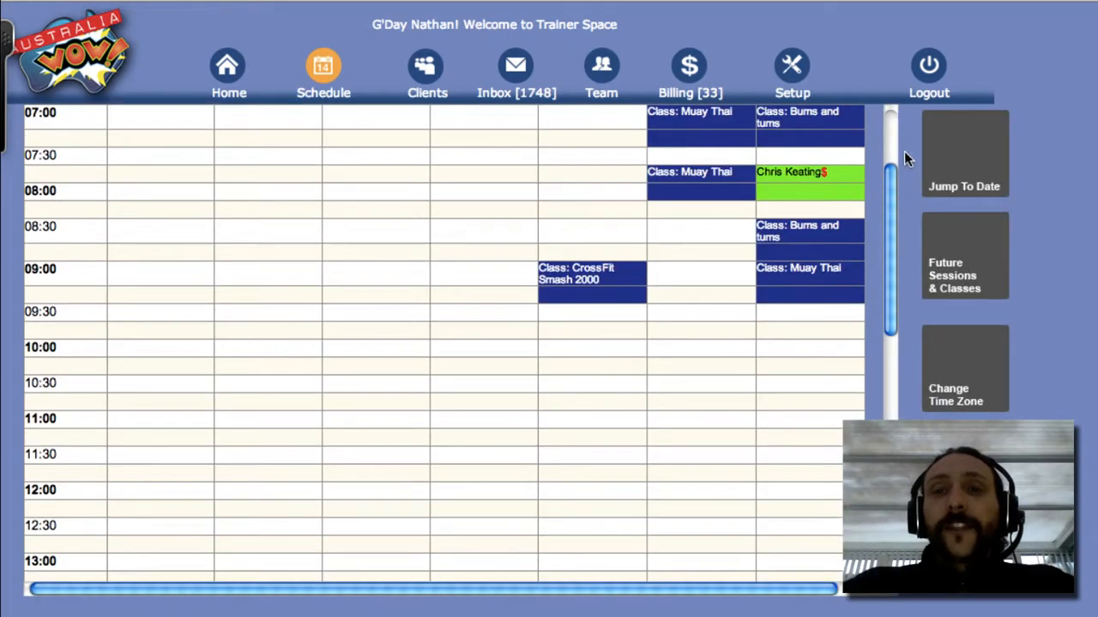
pyautogui.scroll(2, 897, 157)
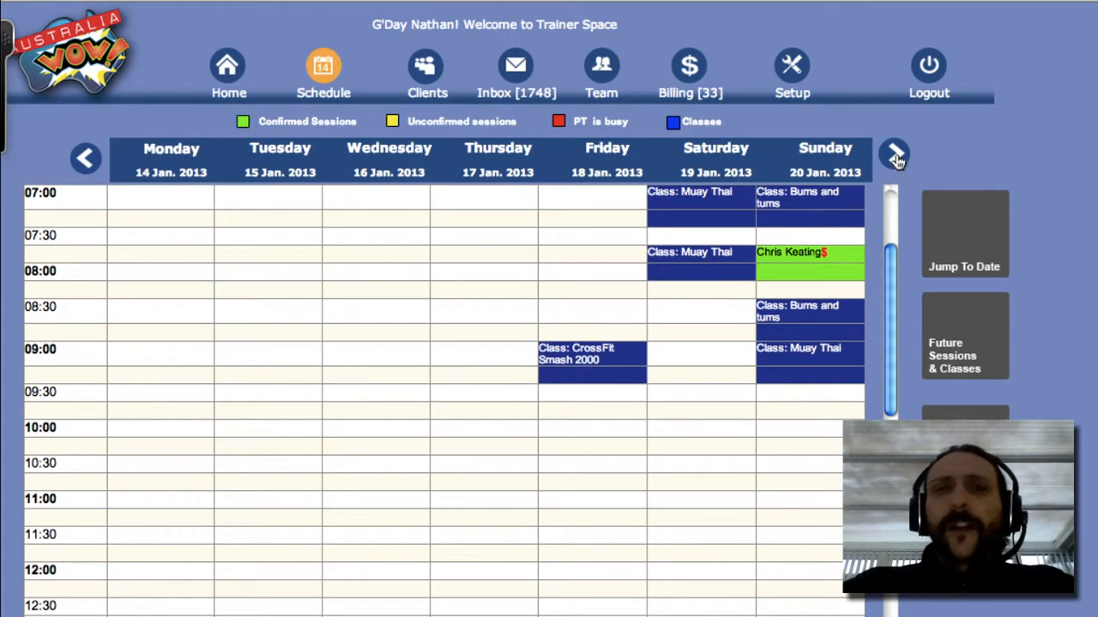
pyautogui.click(896, 157)
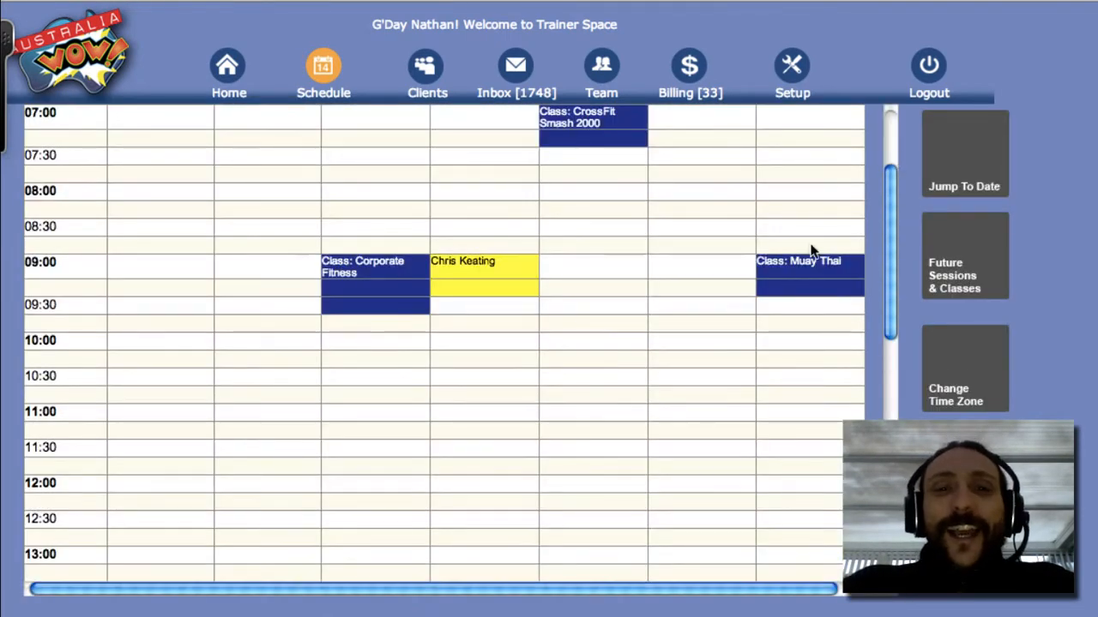
pyautogui.scroll(5, 788, 269)
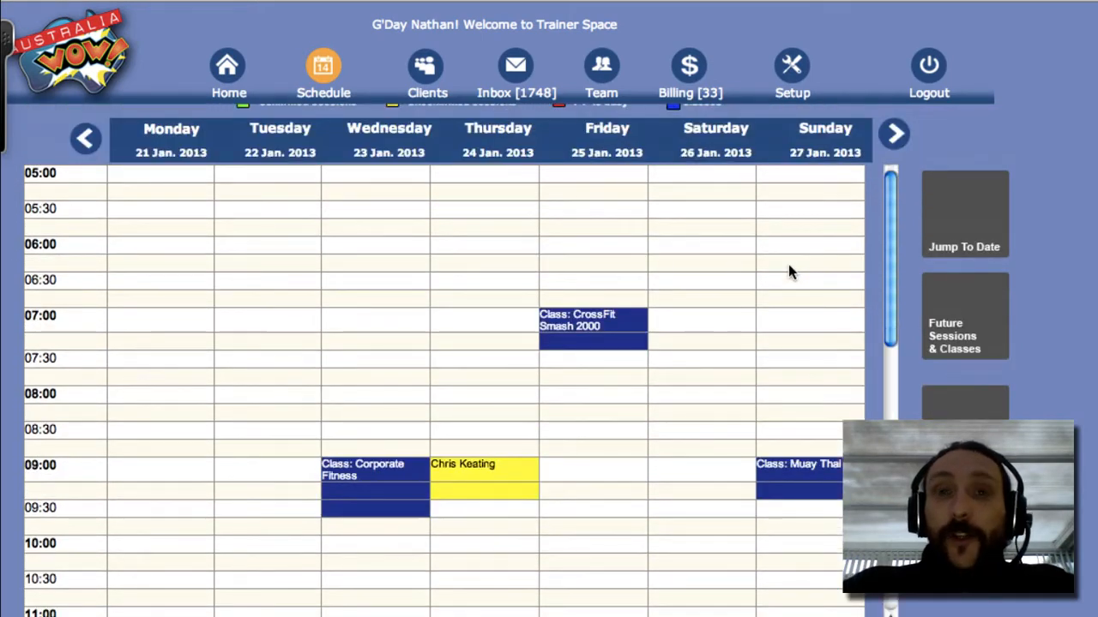
# Step: Open the participants of Friday's 07:00 CrossFit Smash 2000 class and record the listed participant's payment
pyautogui.moveTo(599, 339)
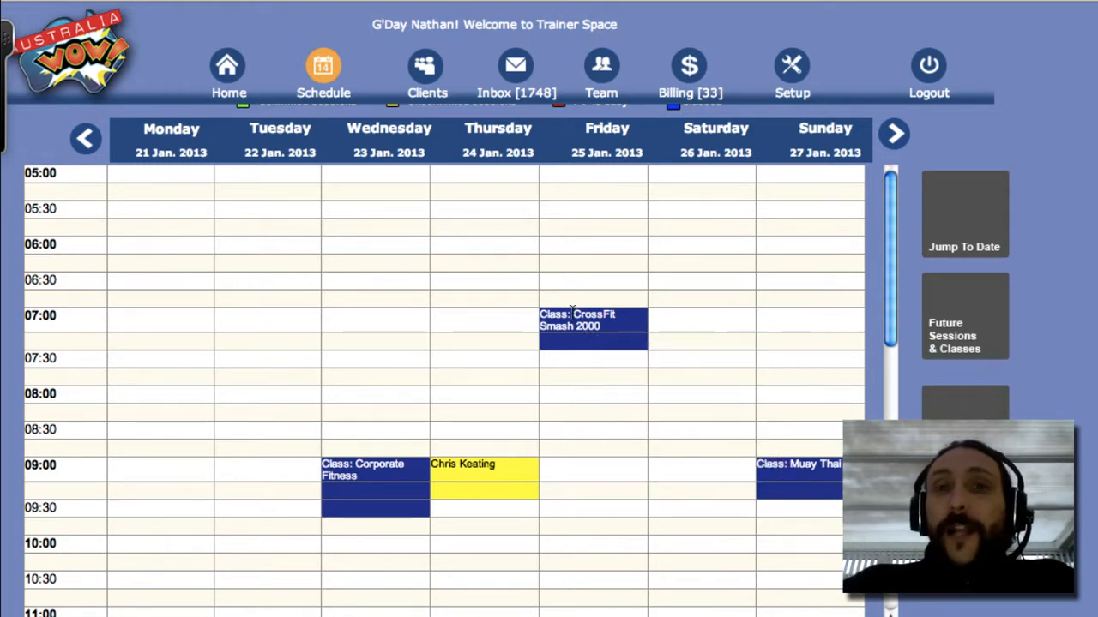
pyautogui.click(572, 310)
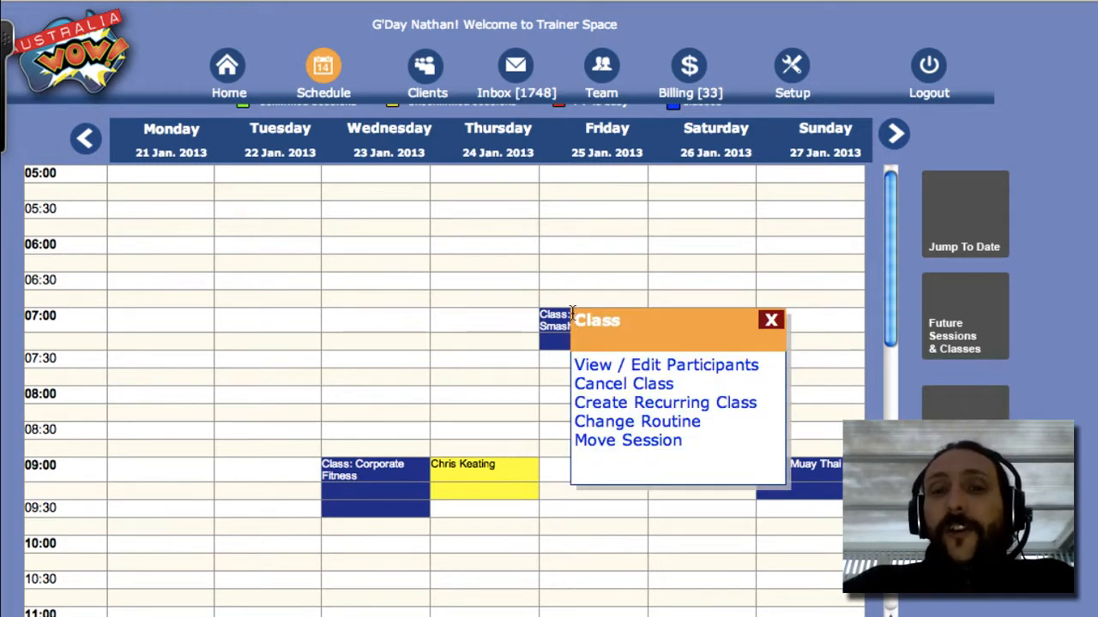
pyautogui.click(683, 367)
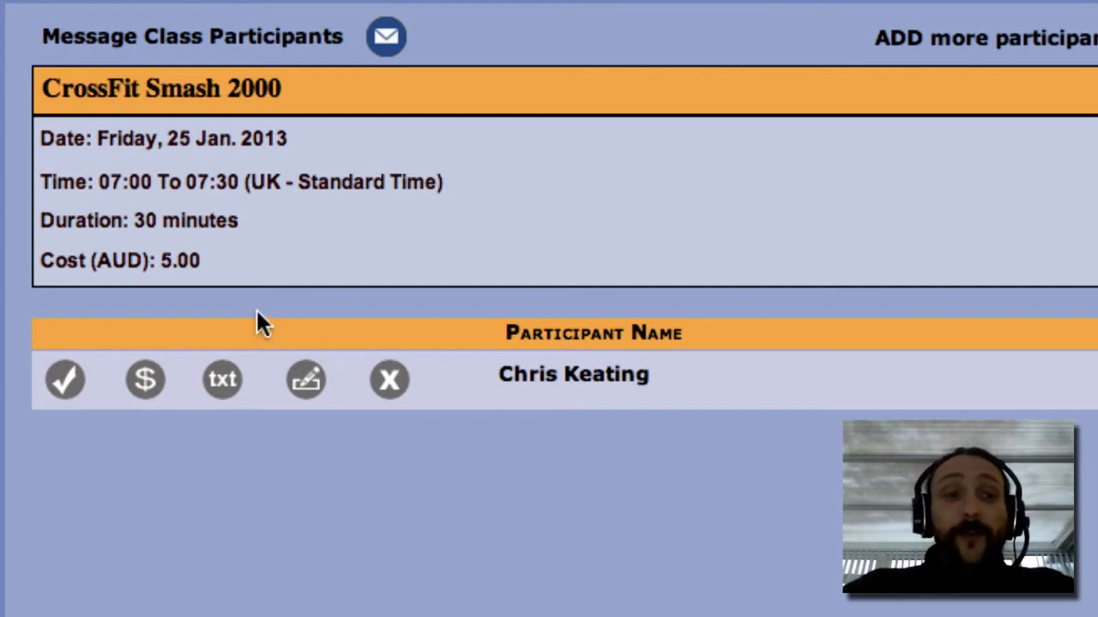
pyautogui.click(147, 382)
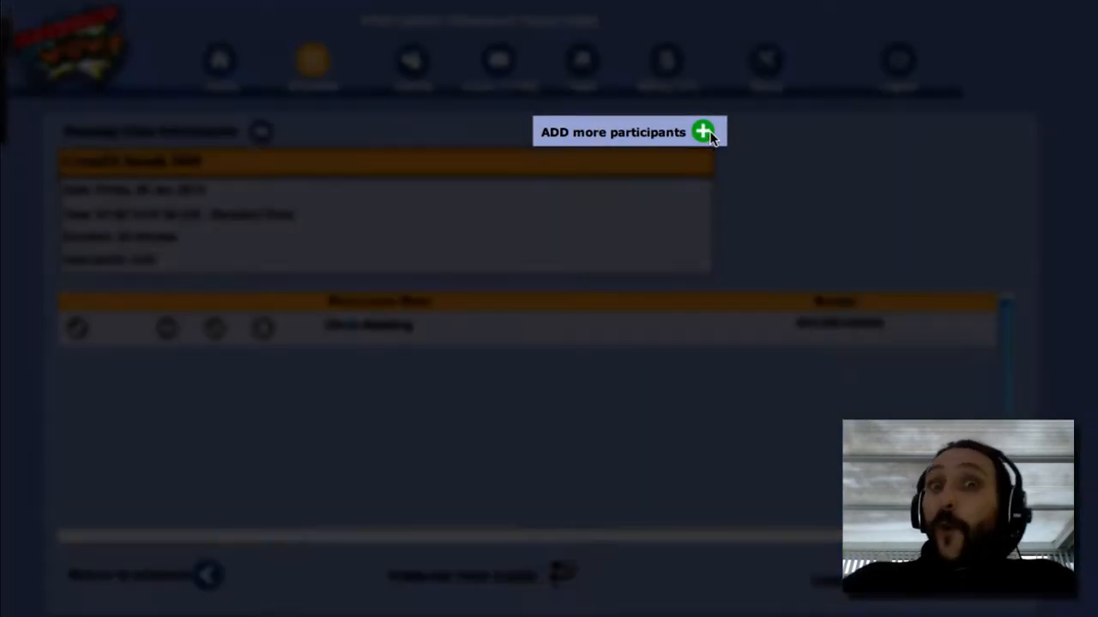
# Step: Add the second existing client in the client list as a participant in the CrossFit Smash 2000 class
pyautogui.click(703, 132)
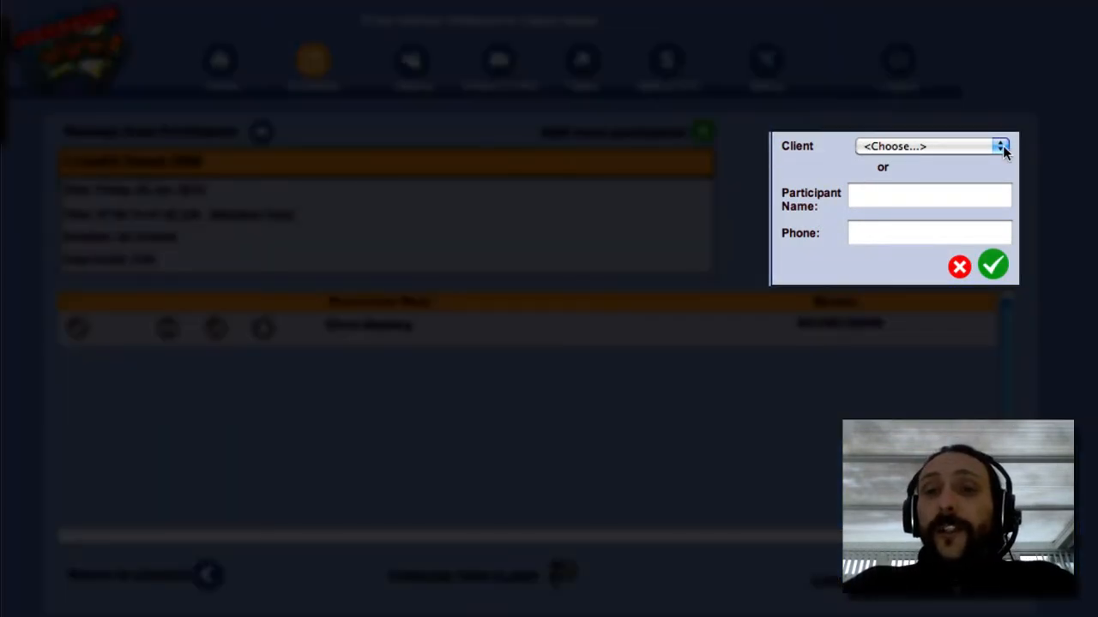
pyautogui.click(1001, 147)
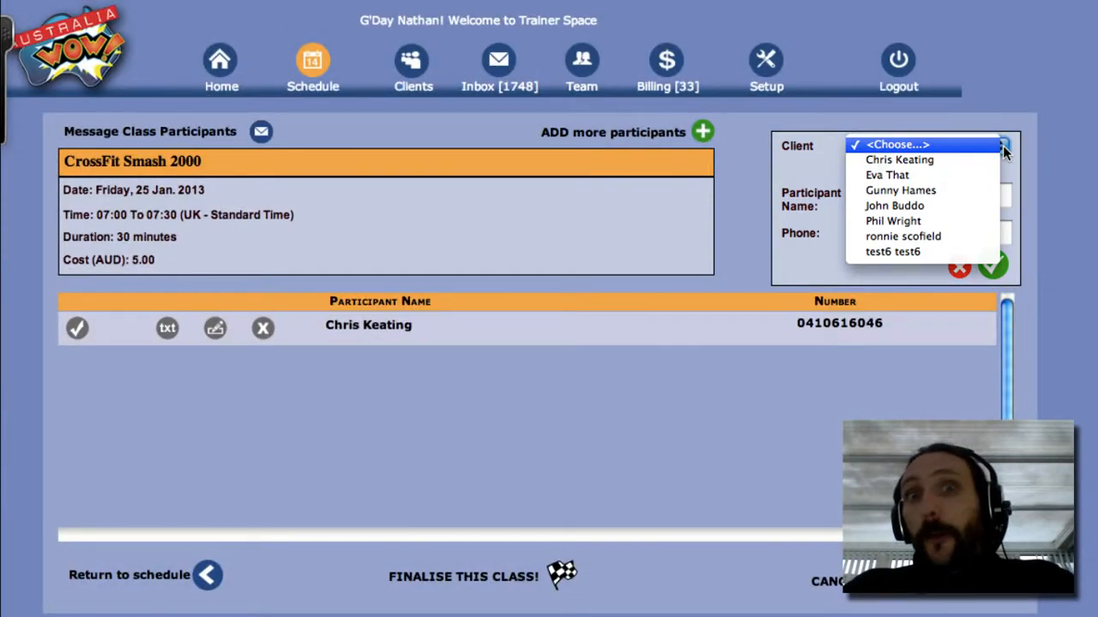
pyautogui.click(949, 113)
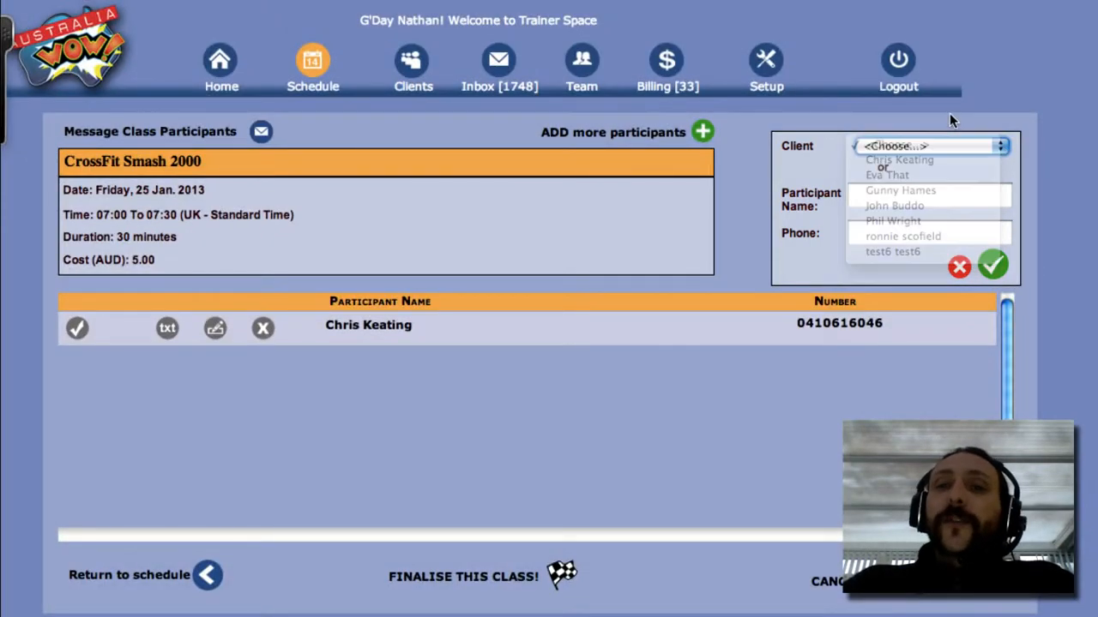
pyautogui.click(998, 143)
pyautogui.click(970, 176)
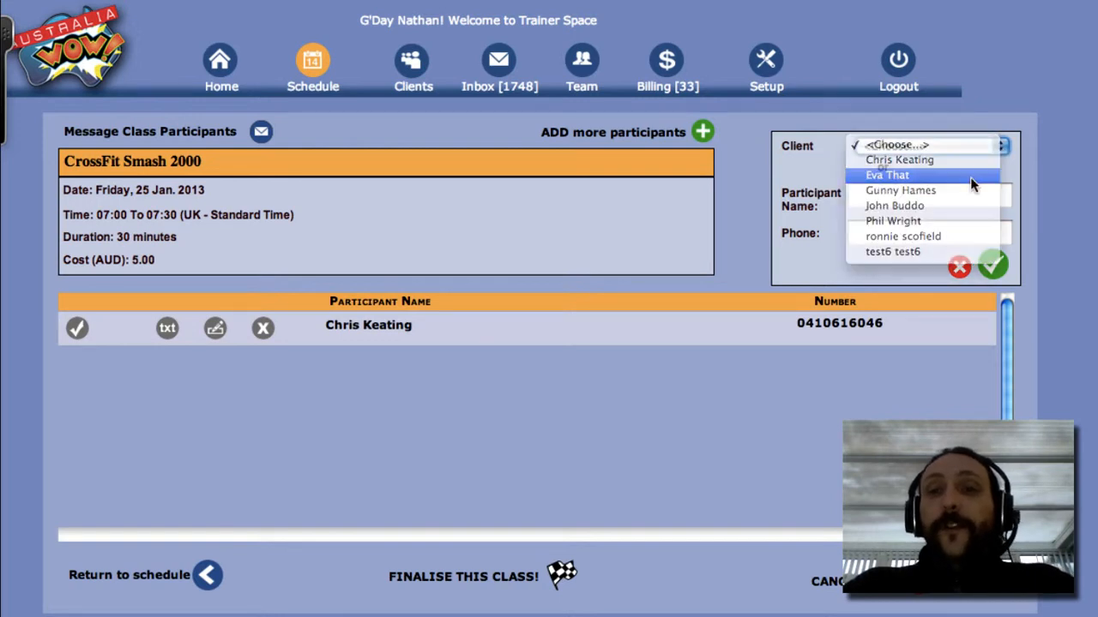
pyautogui.click(992, 263)
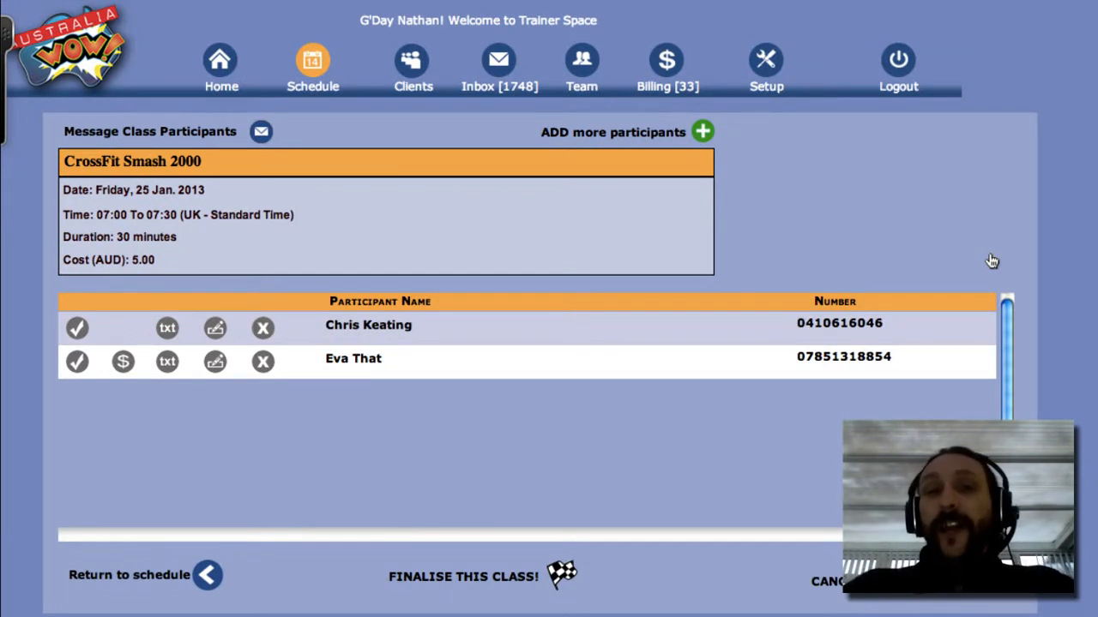
# Step: Add a participant who is not an existing client by entering the person's full name and phone number
pyautogui.click(704, 132)
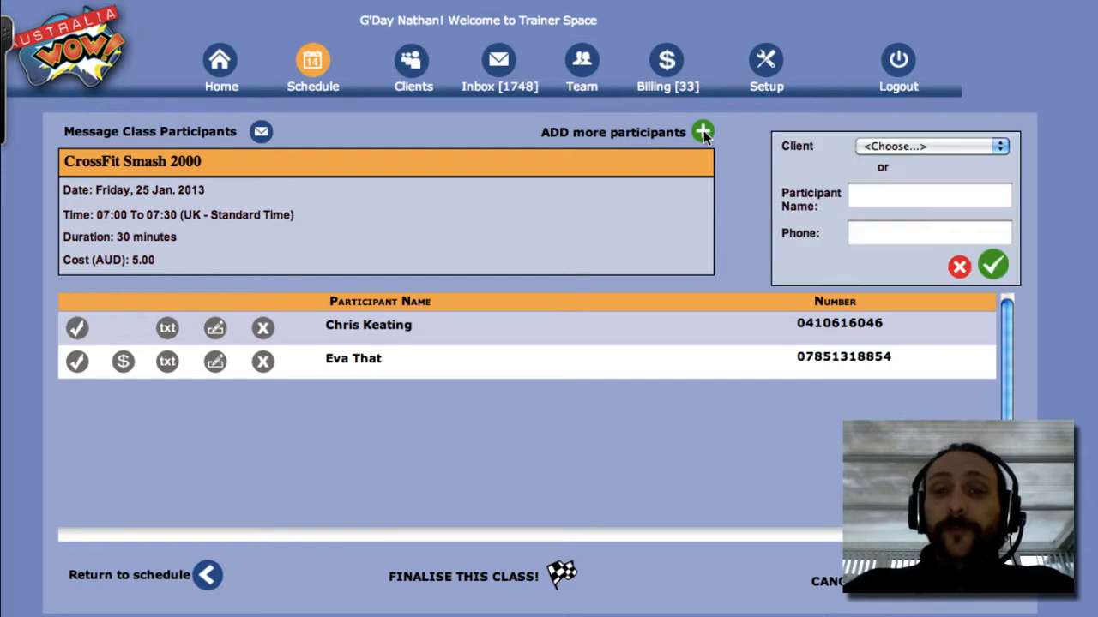
pyautogui.click(883, 198)
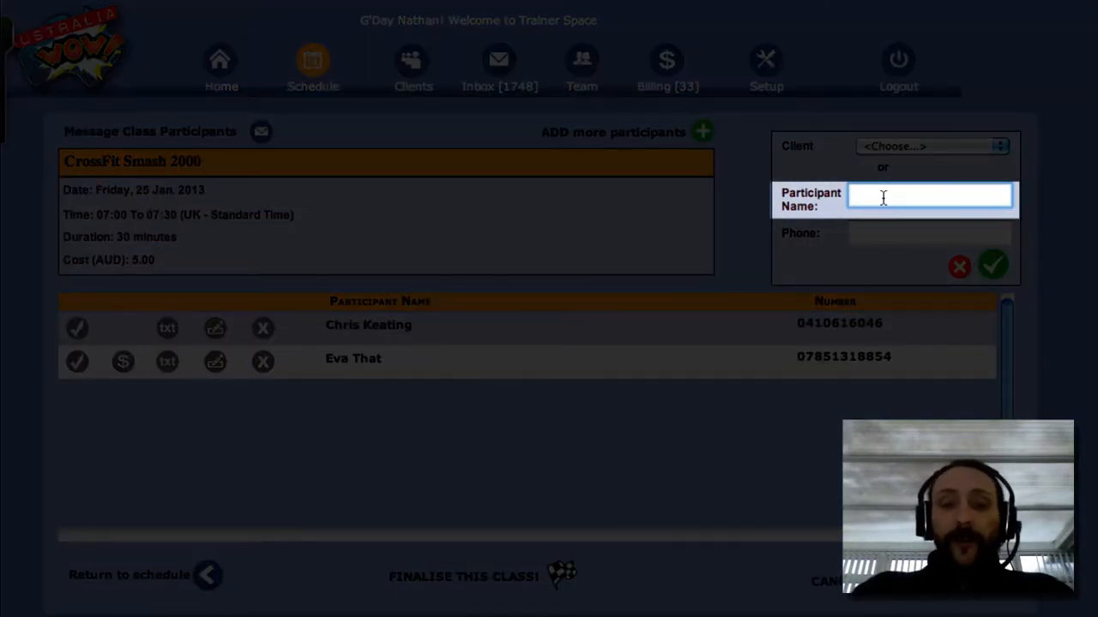
pyautogui.write('jihn')
pyautogui.press('BackSpace')
pyautogui.press('BackSpace')
pyautogui.press('BackSpace')
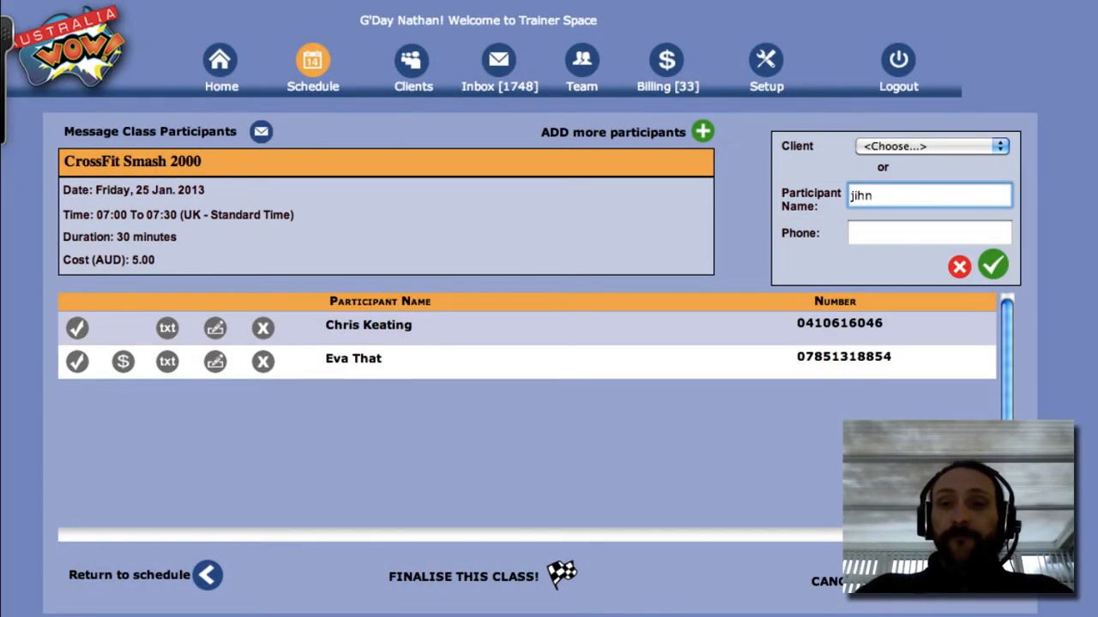
pyautogui.write('ohn smith')
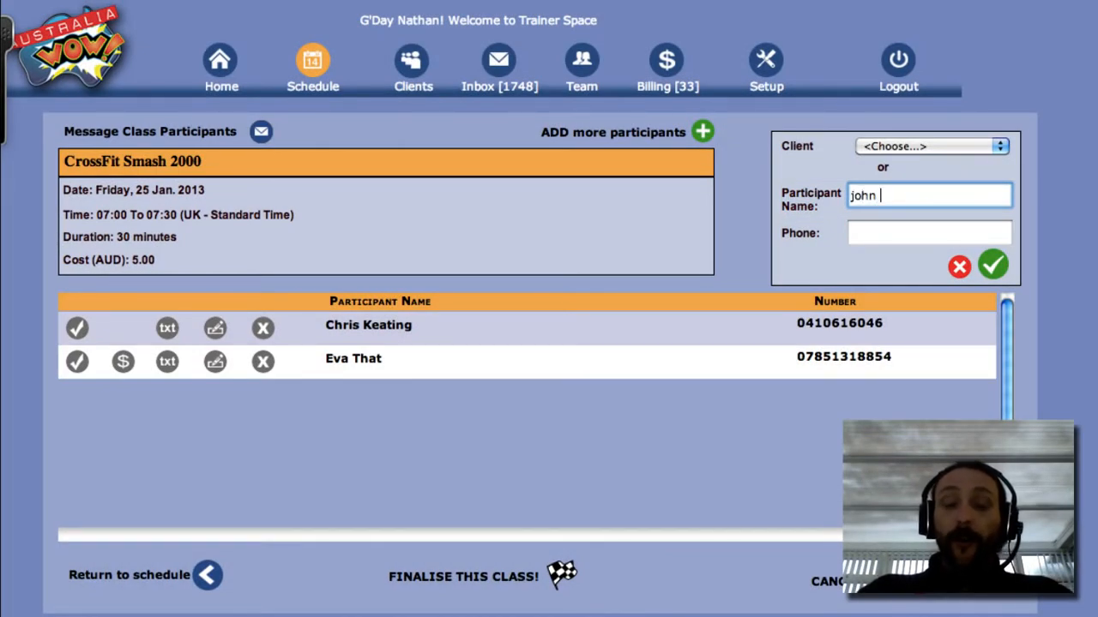
pyautogui.click(889, 236)
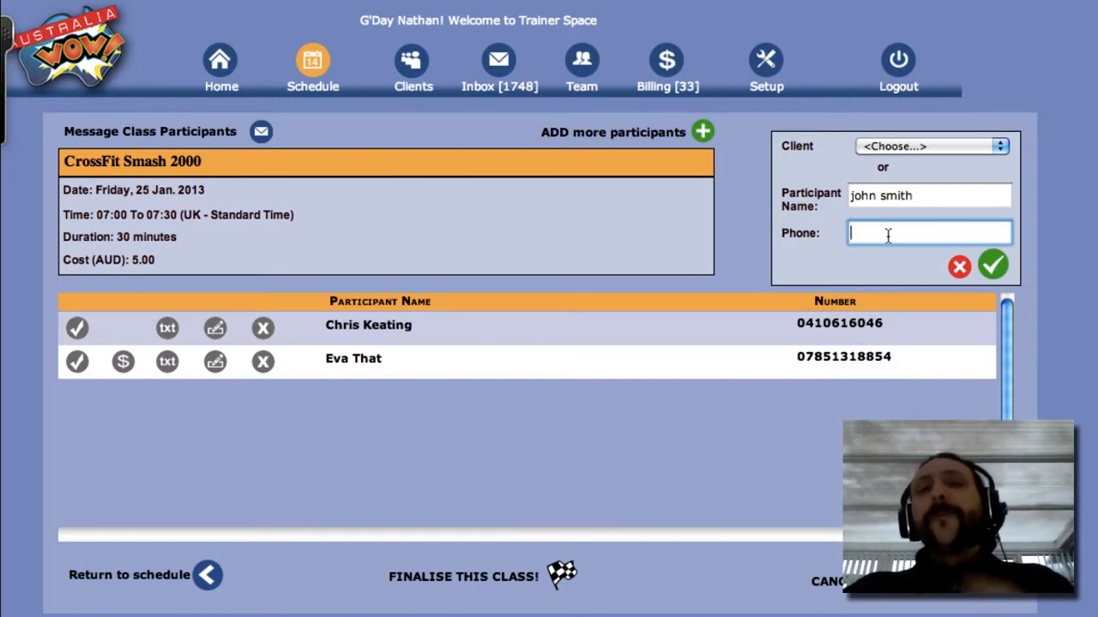
pyautogui.write('4747474747')
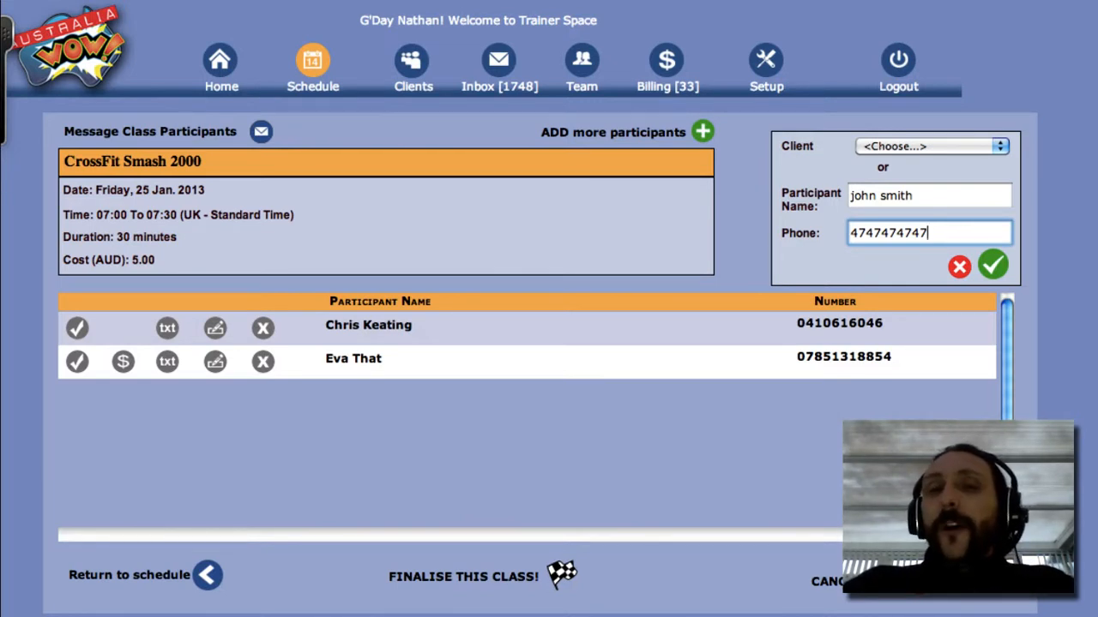
pyautogui.click(995, 267)
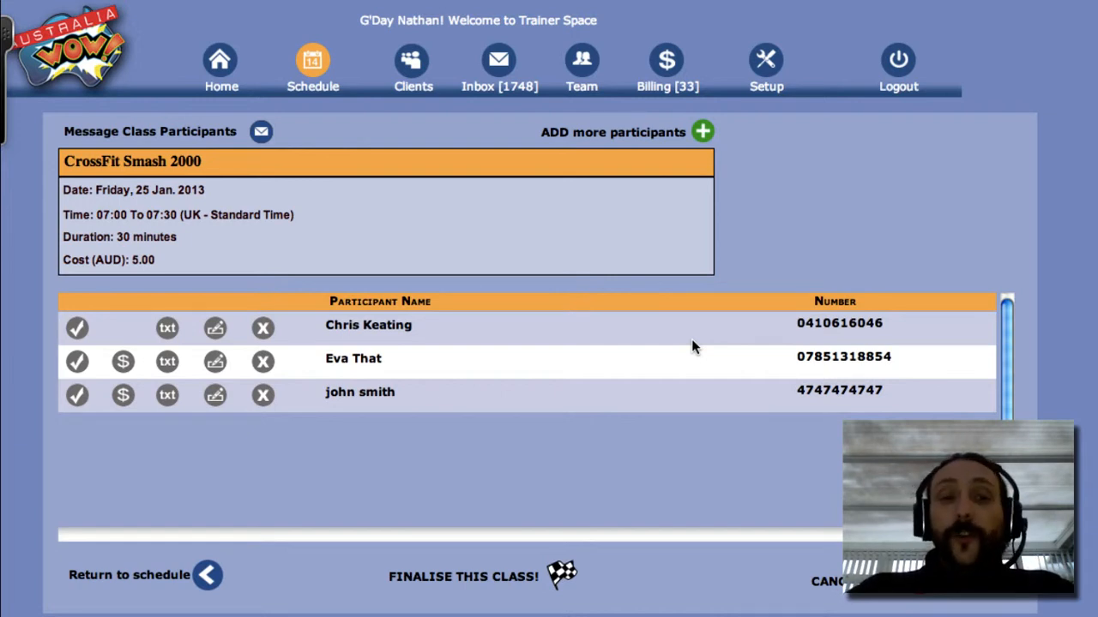
# Step: Remove the third participant from just this session of the class and mark the first participant as having attended
pyautogui.click(263, 395)
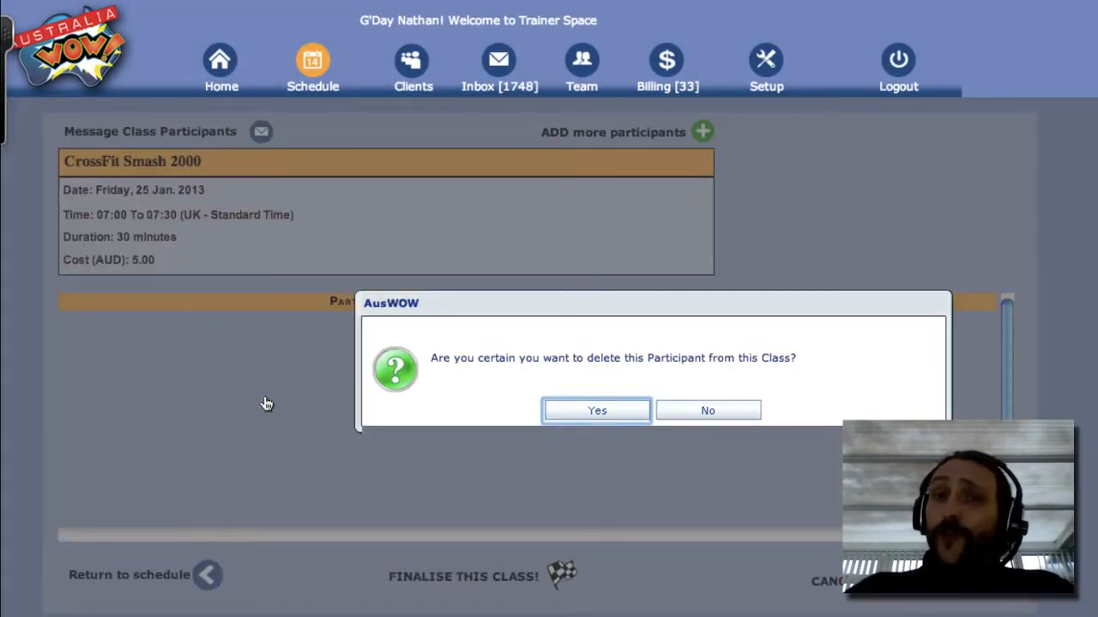
pyautogui.click(594, 413)
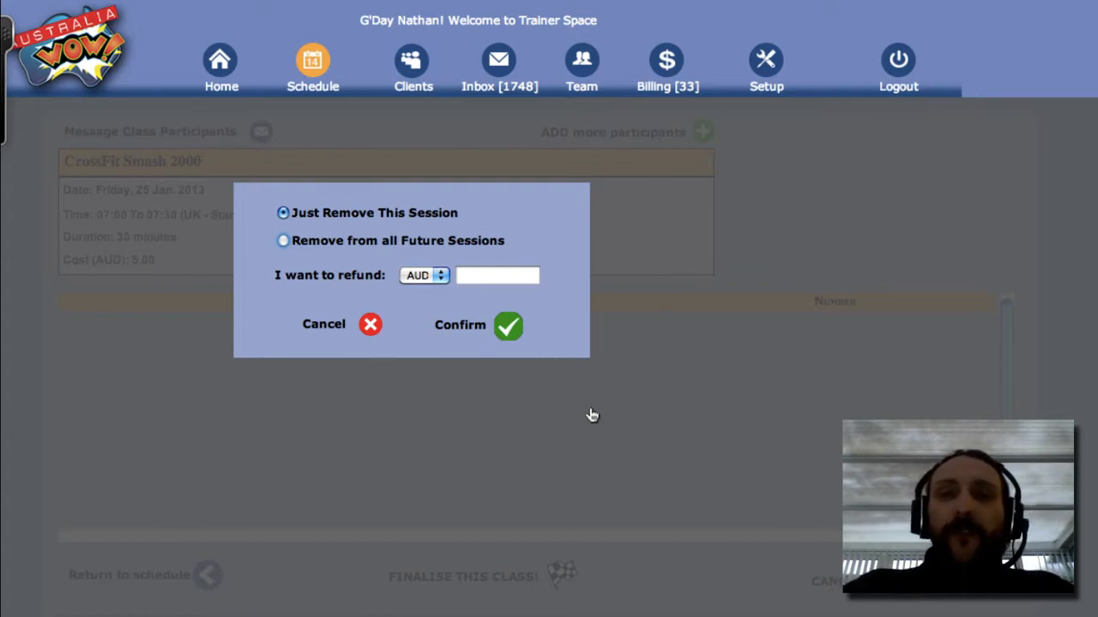
pyautogui.click(283, 243)
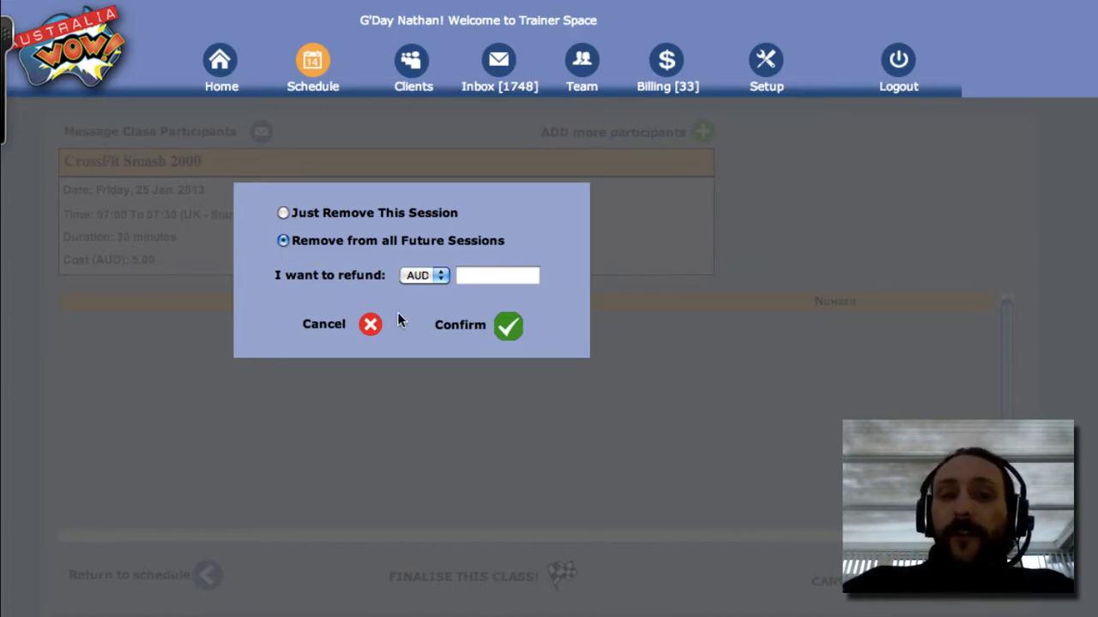
pyautogui.click(283, 213)
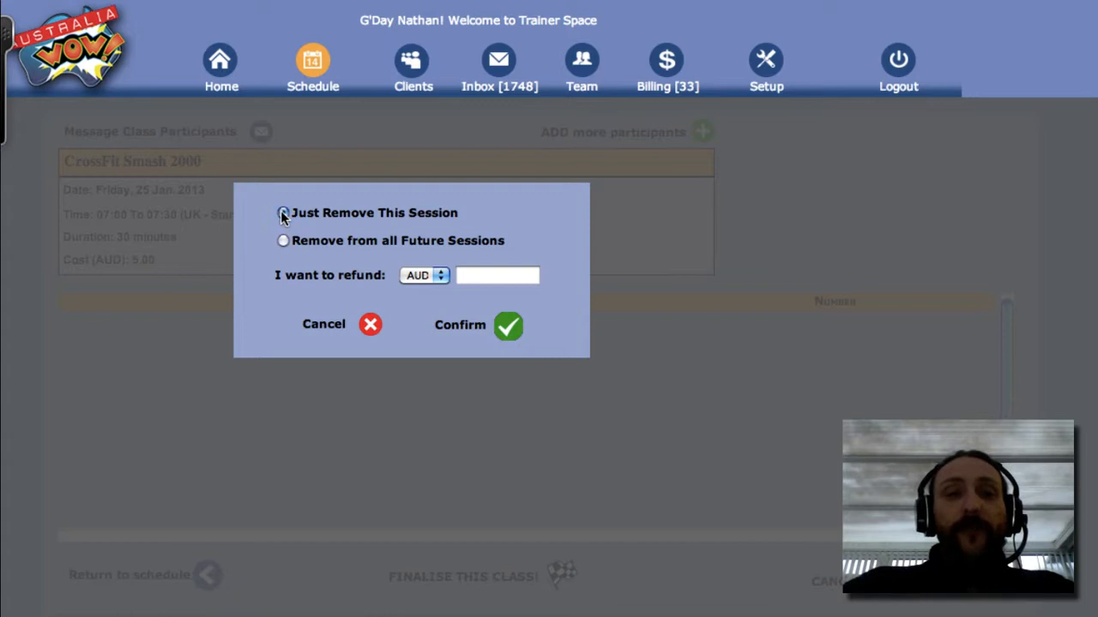
pyautogui.click(510, 328)
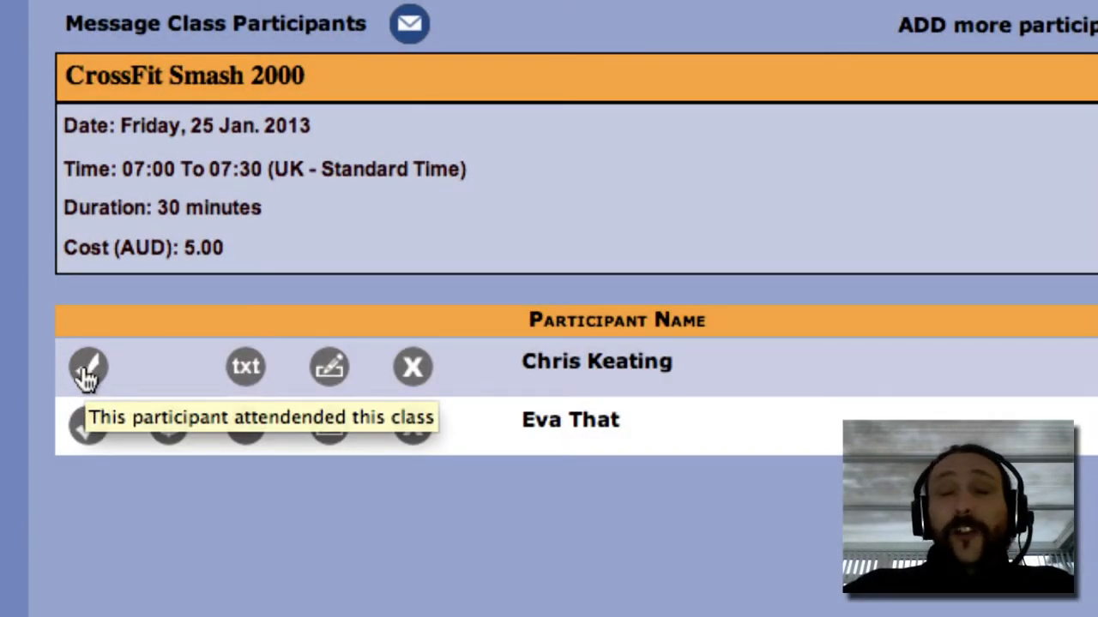
pyautogui.click(86, 375)
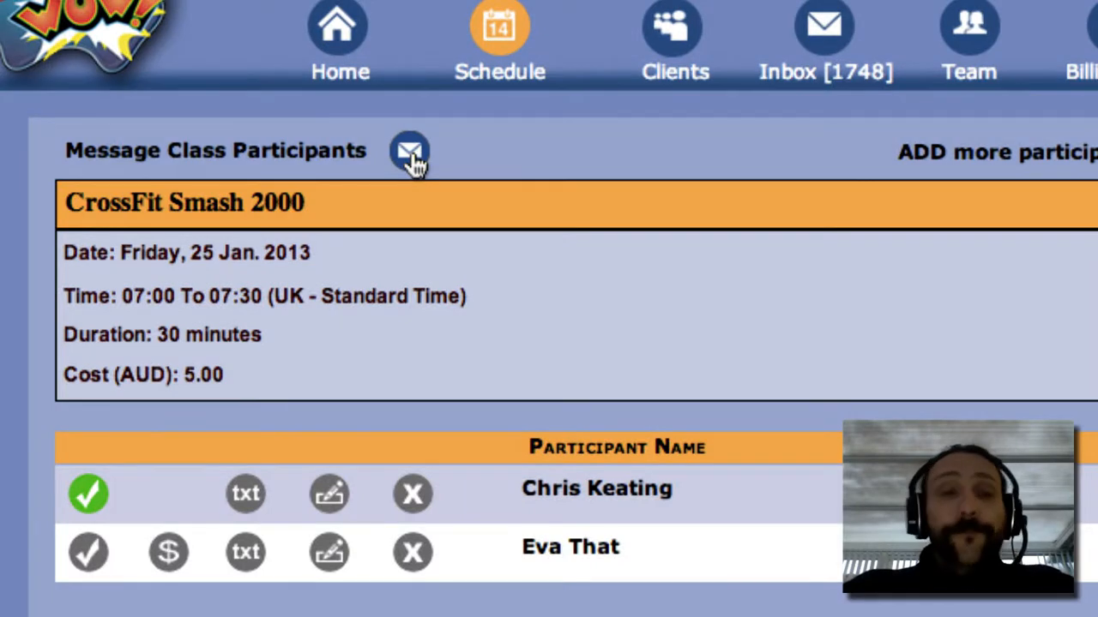
# Step: Draft an email to all class participants reading "hey guys cant do class toay - going to be late by 5 mins" and discard it unsent
pyautogui.click(412, 157)
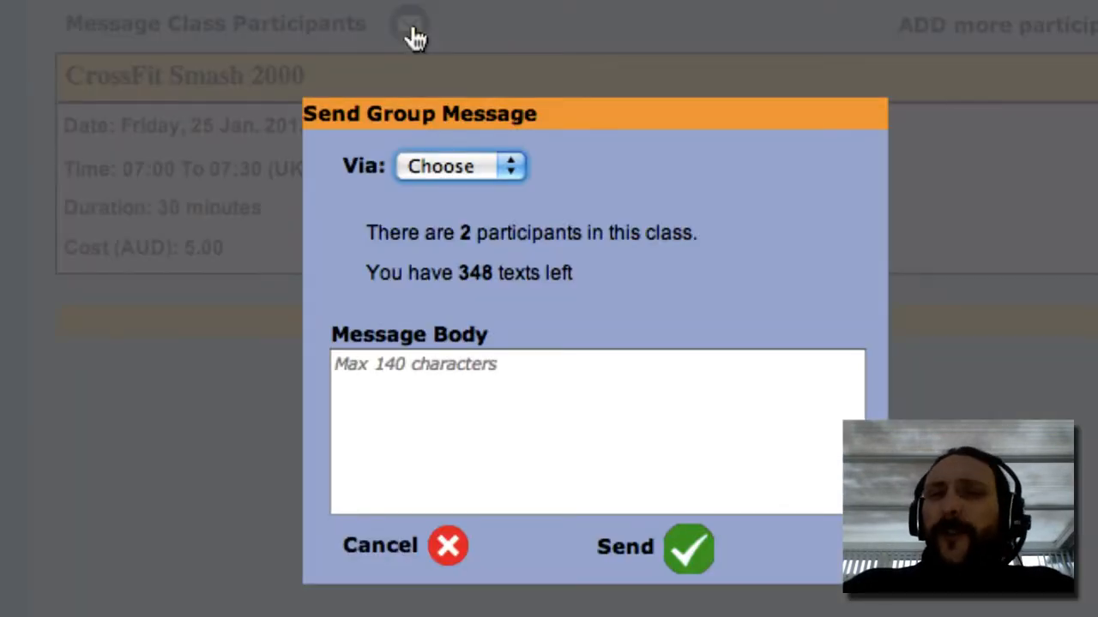
pyautogui.click(512, 169)
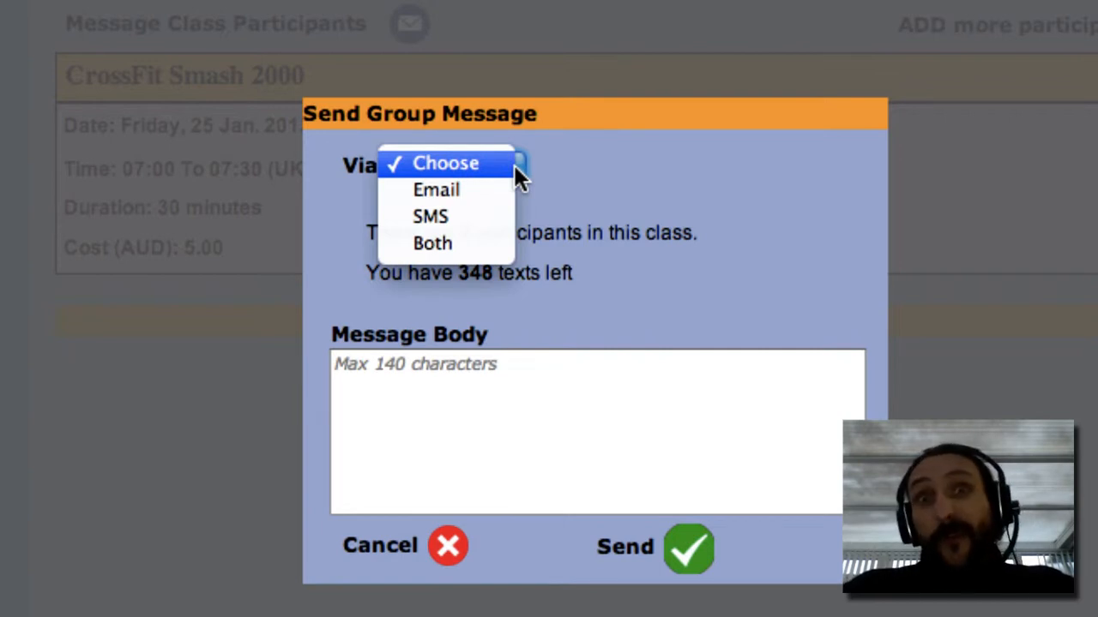
pyautogui.click(475, 190)
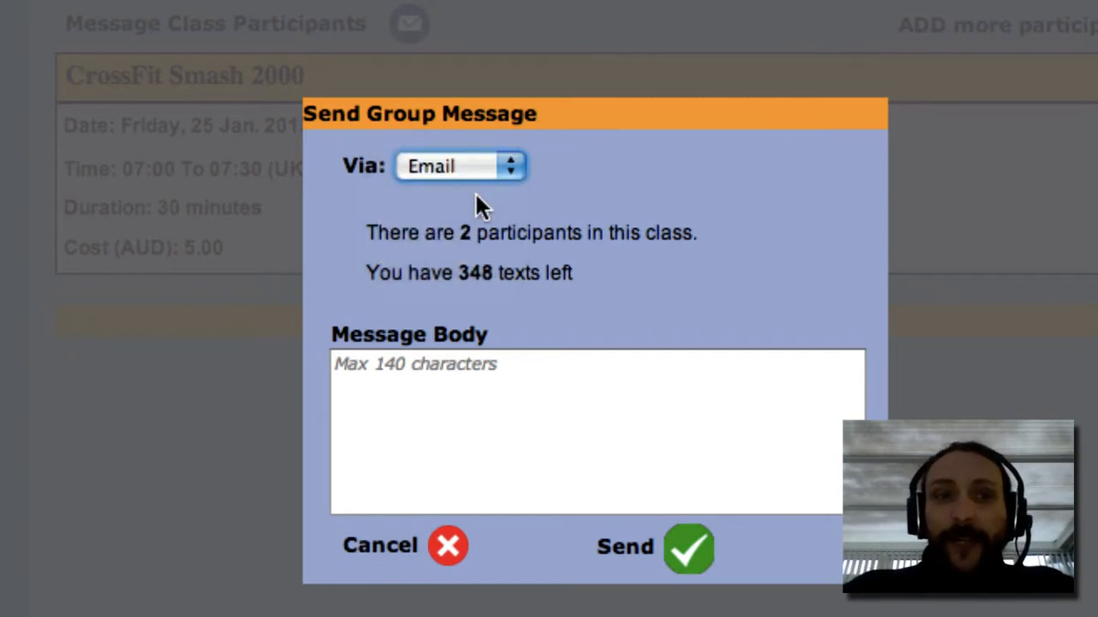
pyautogui.click(437, 387)
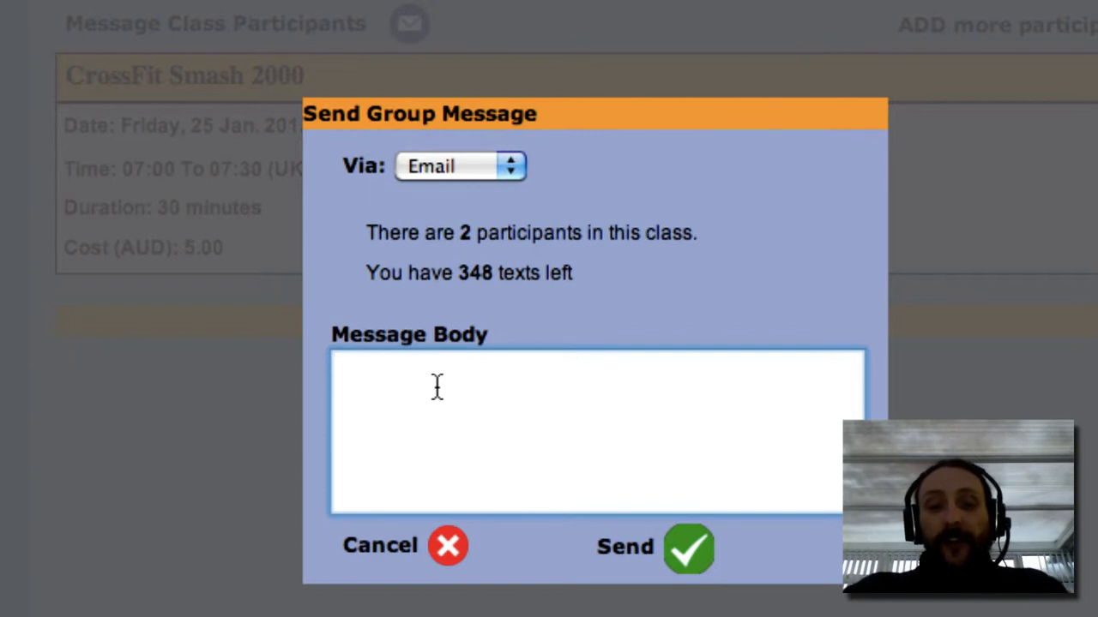
pyautogui.write('hey guys cant ')
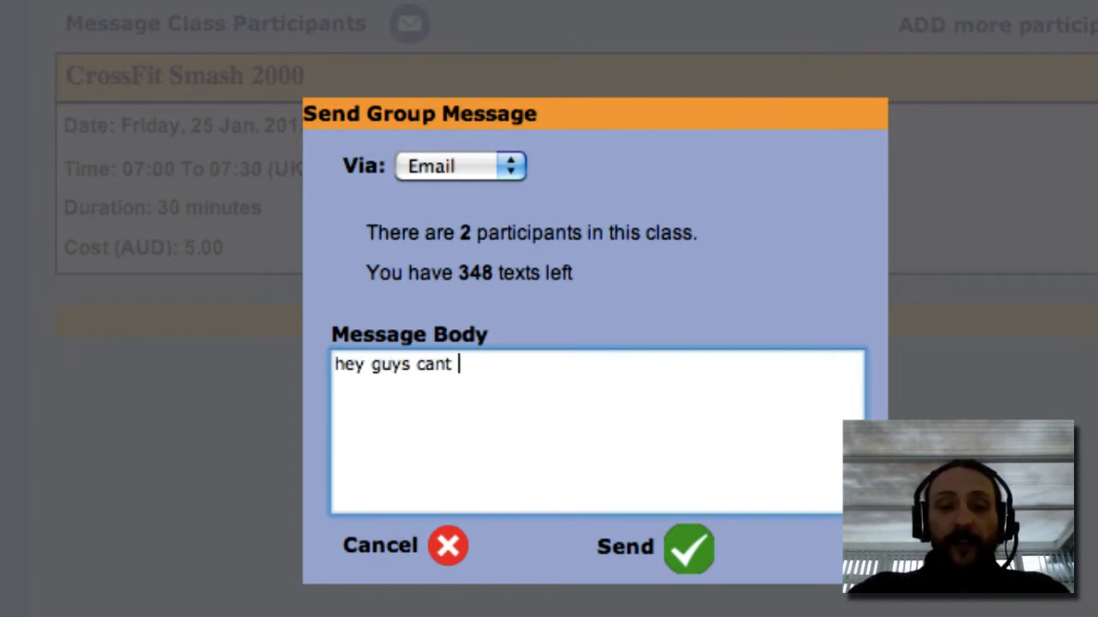
pyautogui.write('do class toay')
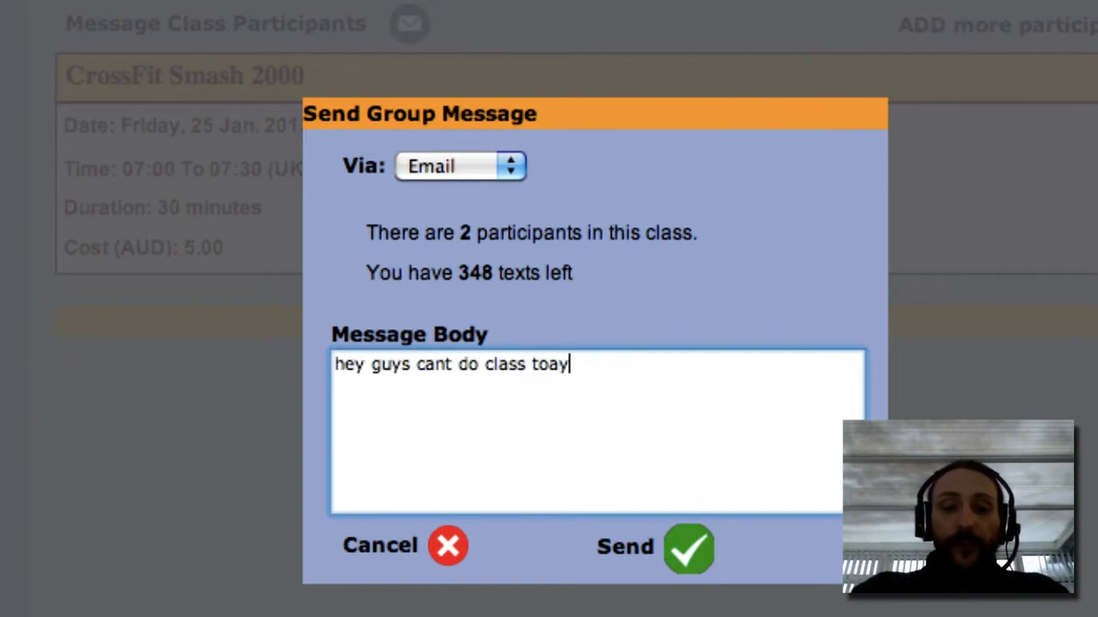
pyautogui.write(' - going to be')
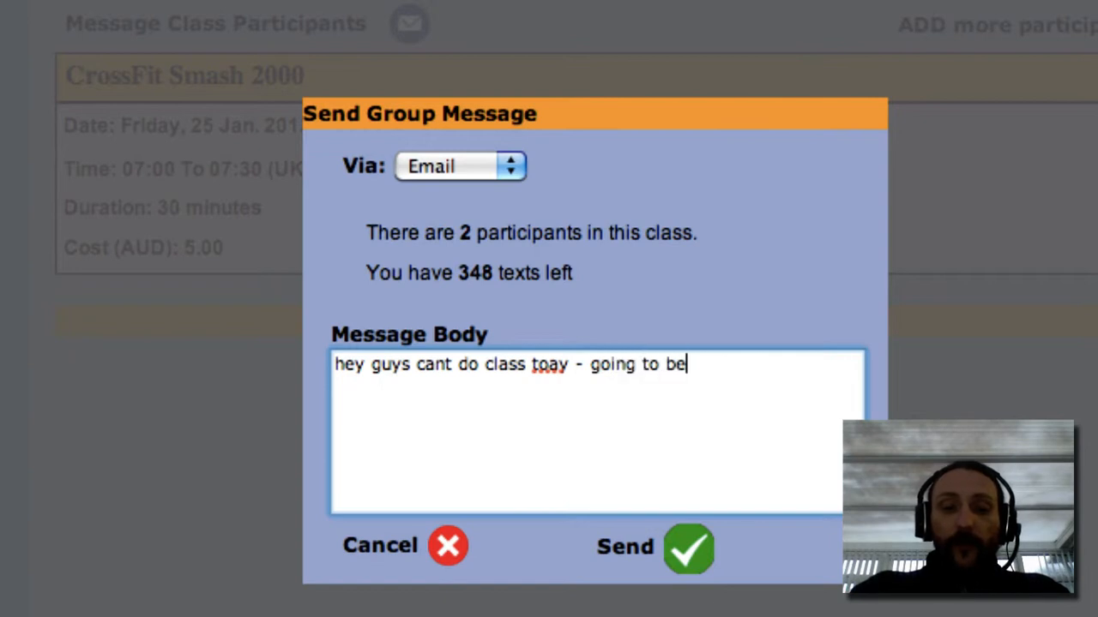
pyautogui.write(' late')
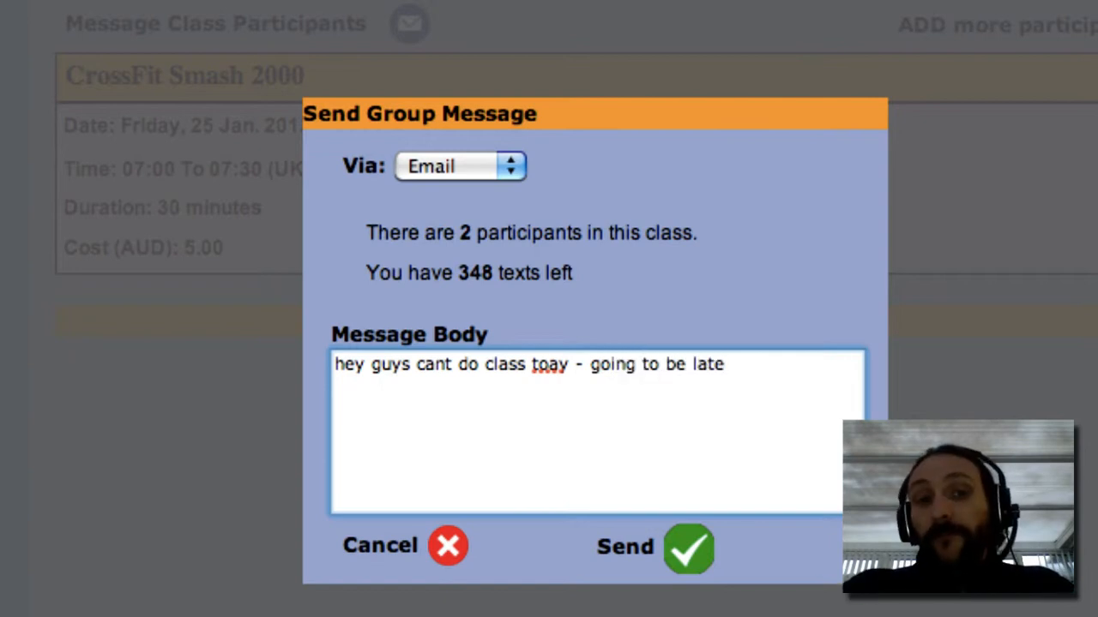
pyautogui.write(' by  ')
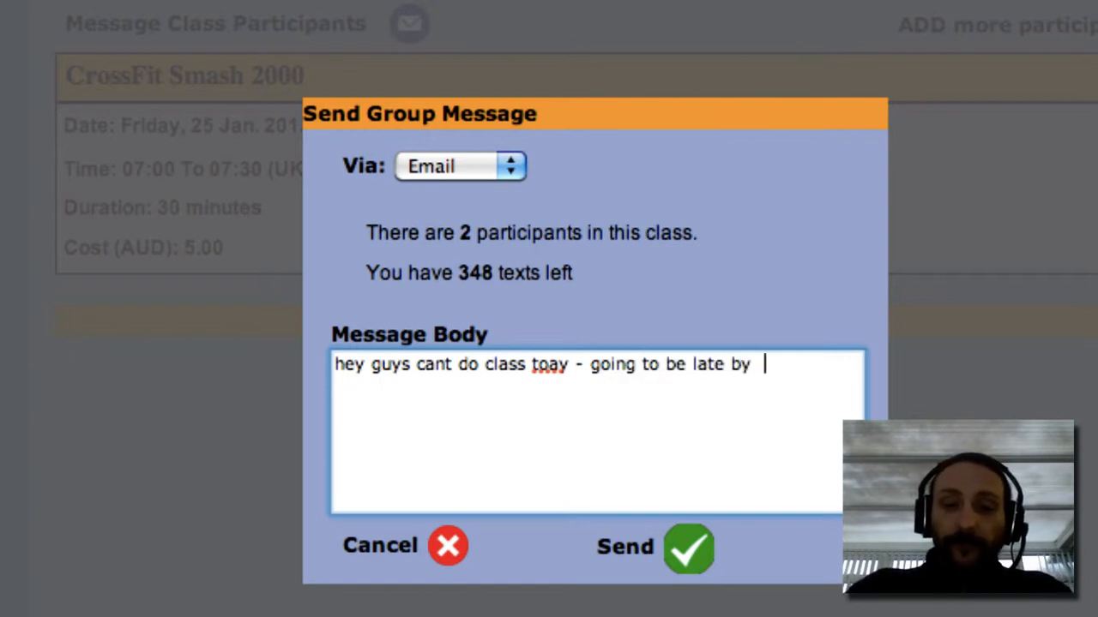
pyautogui.write('ins')
pyautogui.press('BackSpace')
pyautogui.press('BackSpace')
pyautogui.press('BackSpace')
pyautogui.press('BackSpace')
pyautogui.write('5 ')
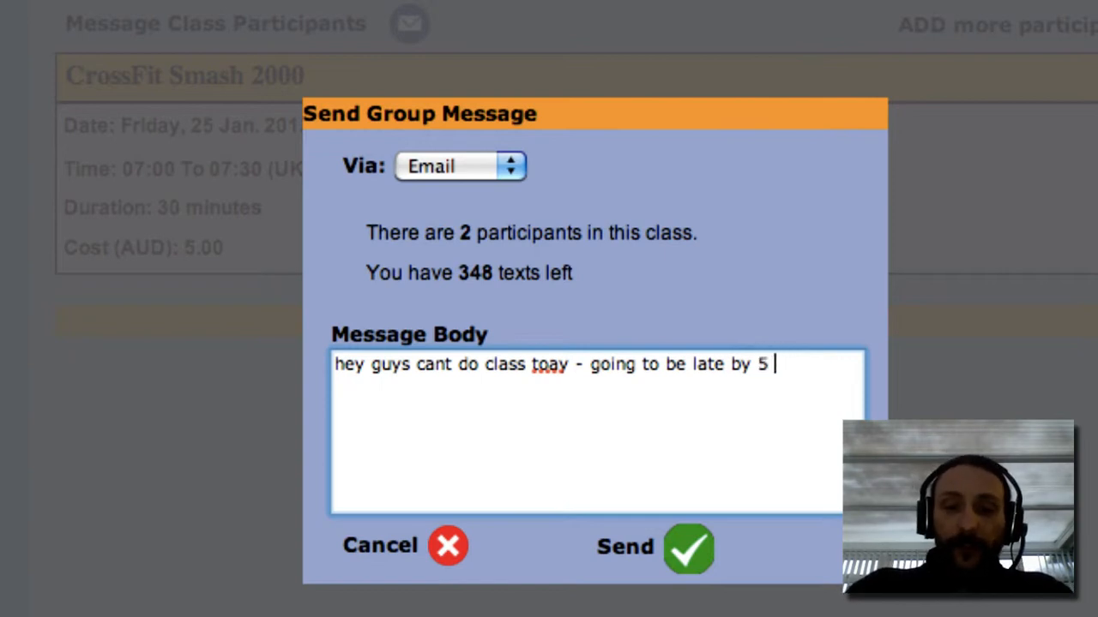
pyautogui.write('mins')
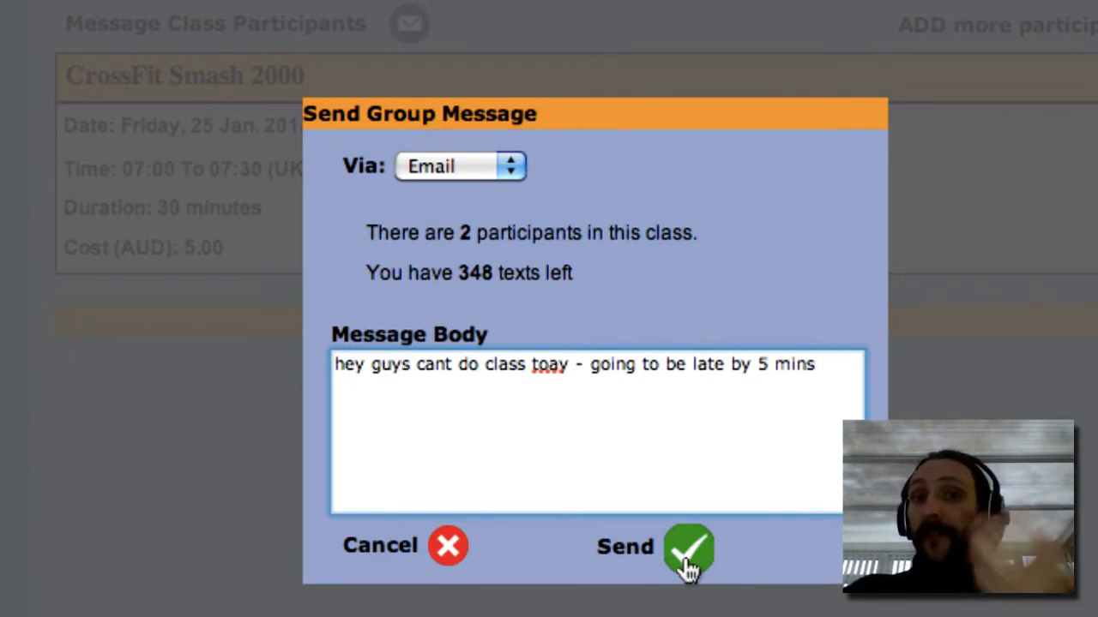
pyautogui.click(450, 547)
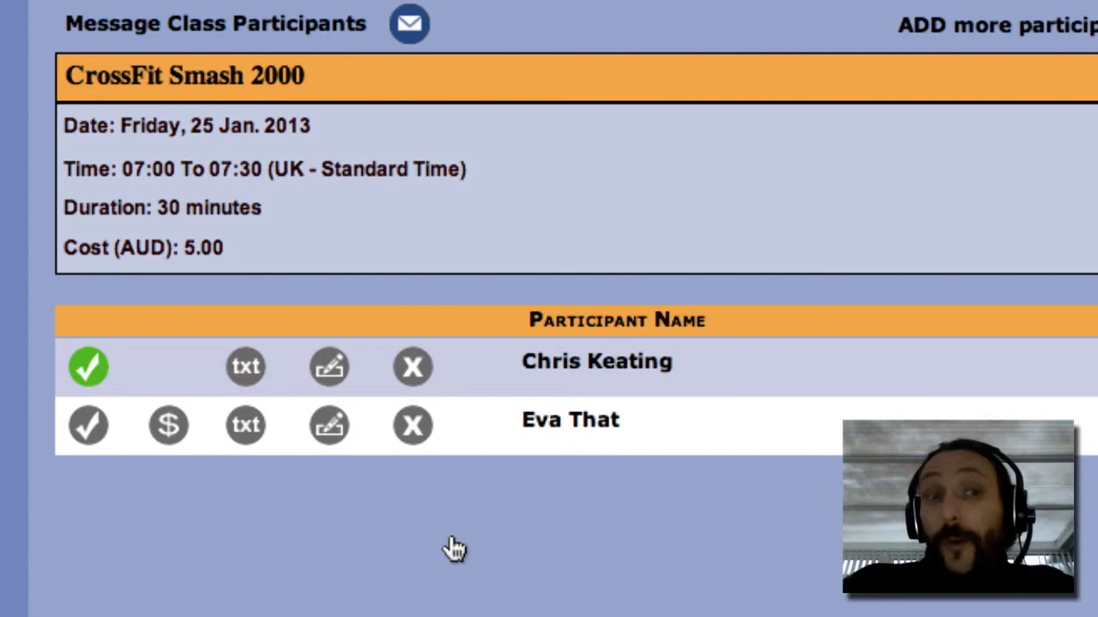
# Step: Finalise the first participant's workout results with the final session notes "did well"
pyautogui.click(330, 369)
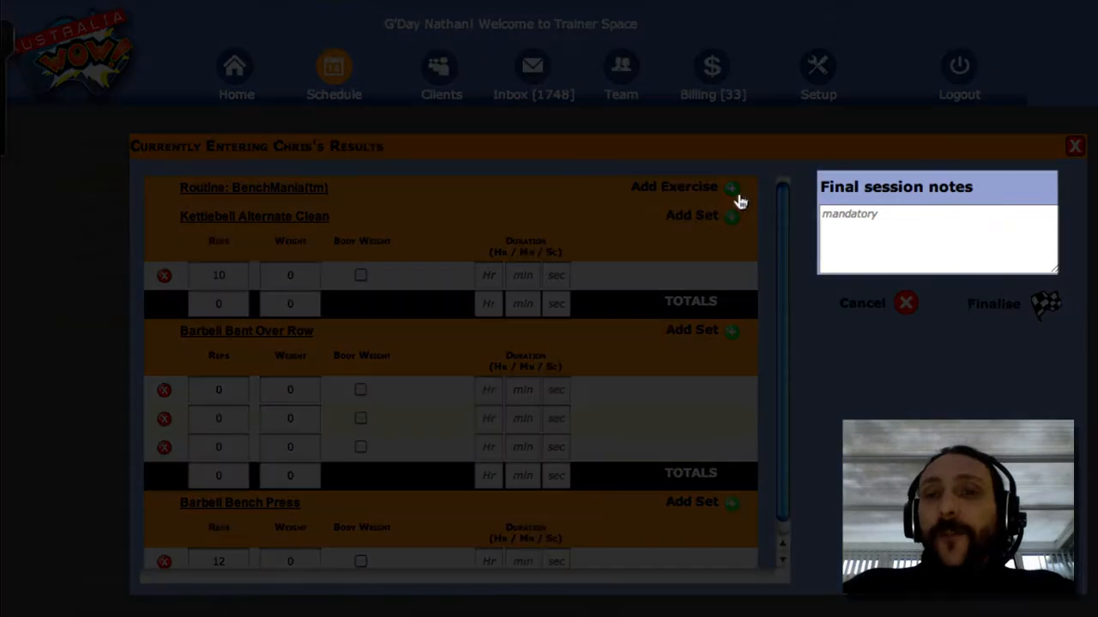
pyautogui.click(865, 238)
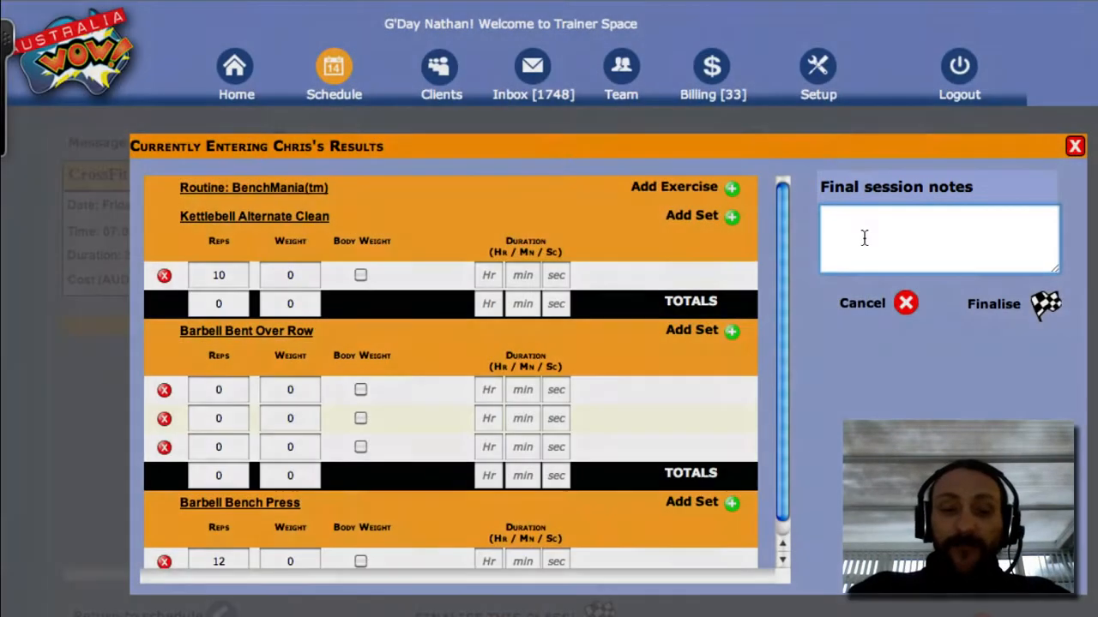
pyautogui.write('did well')
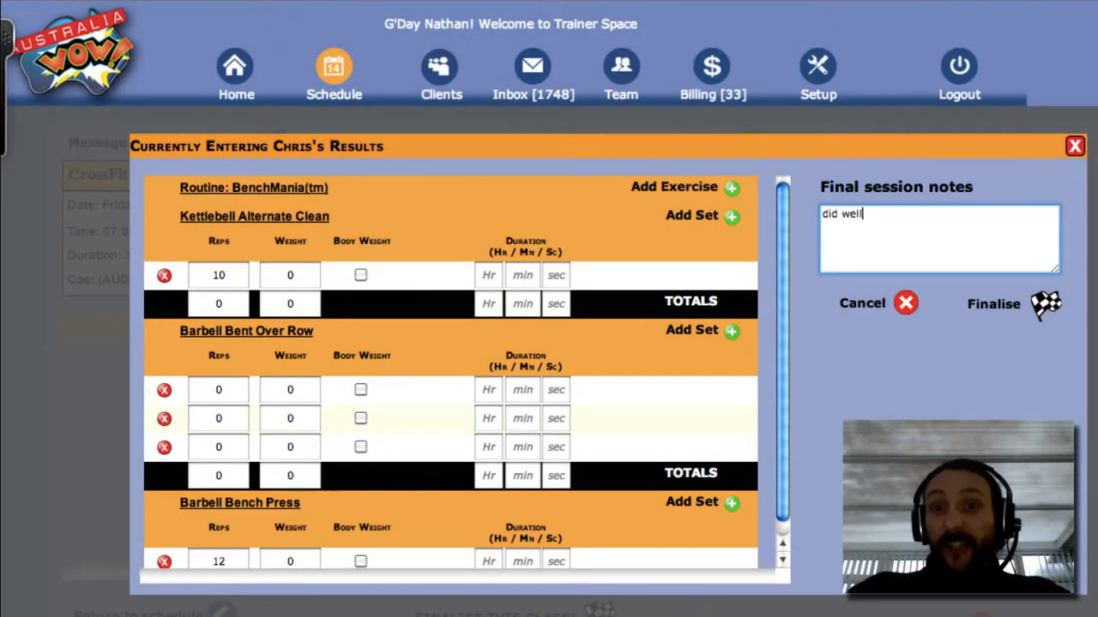
pyautogui.click(1047, 306)
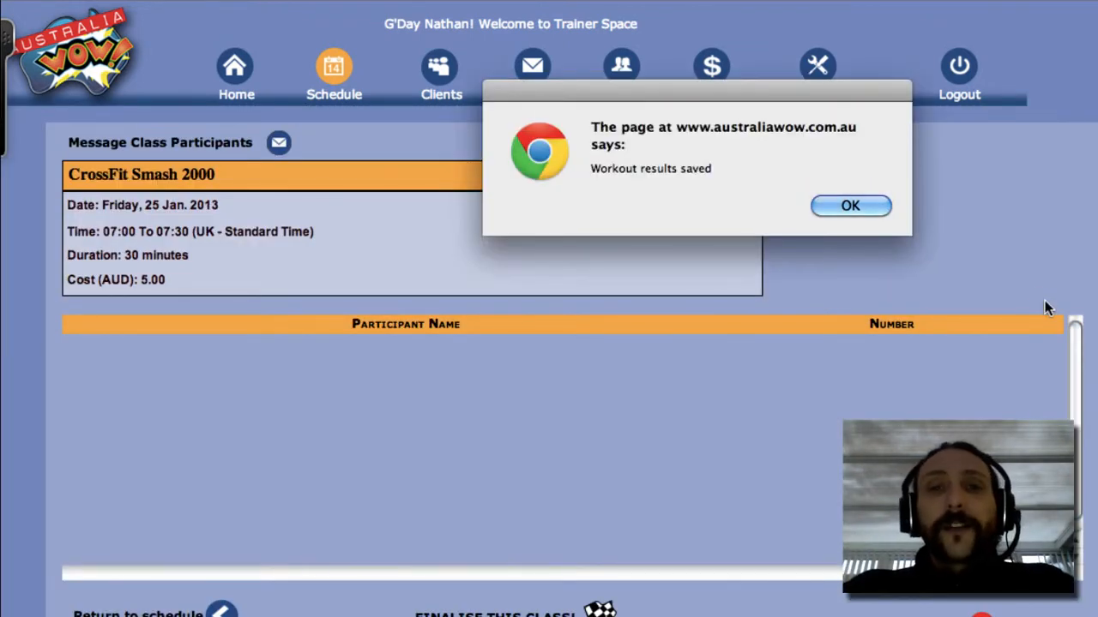
pyautogui.click(846, 207)
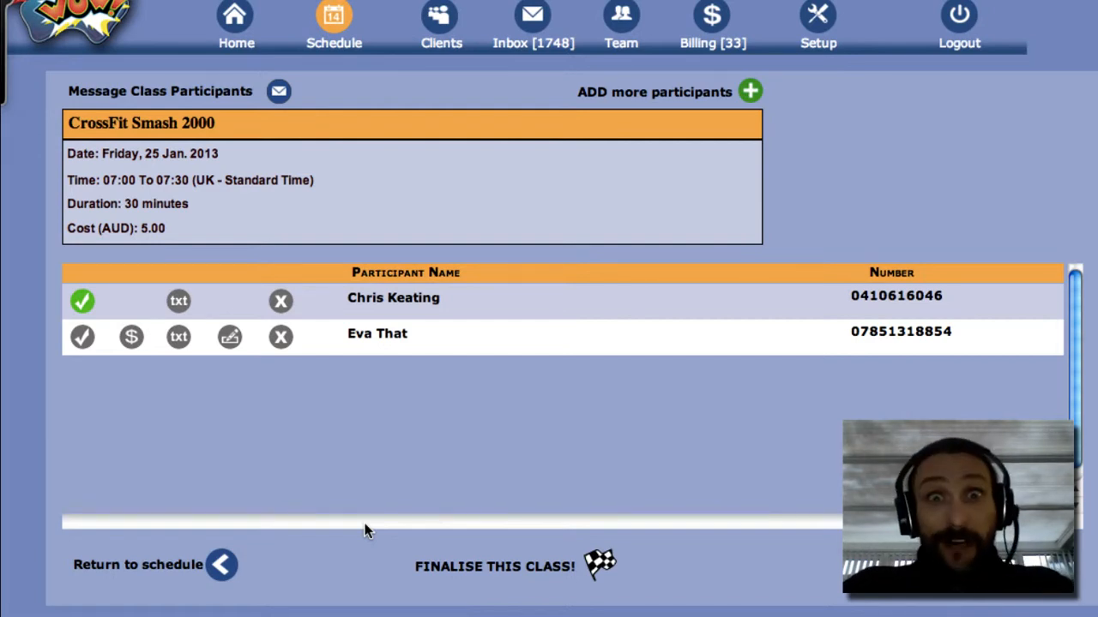
# Step: Return to the schedule and examine the location and notification options for moving Friday's 07:00 CrossFit Smash 2000 class, leaving the class unmoved
pyautogui.click(223, 567)
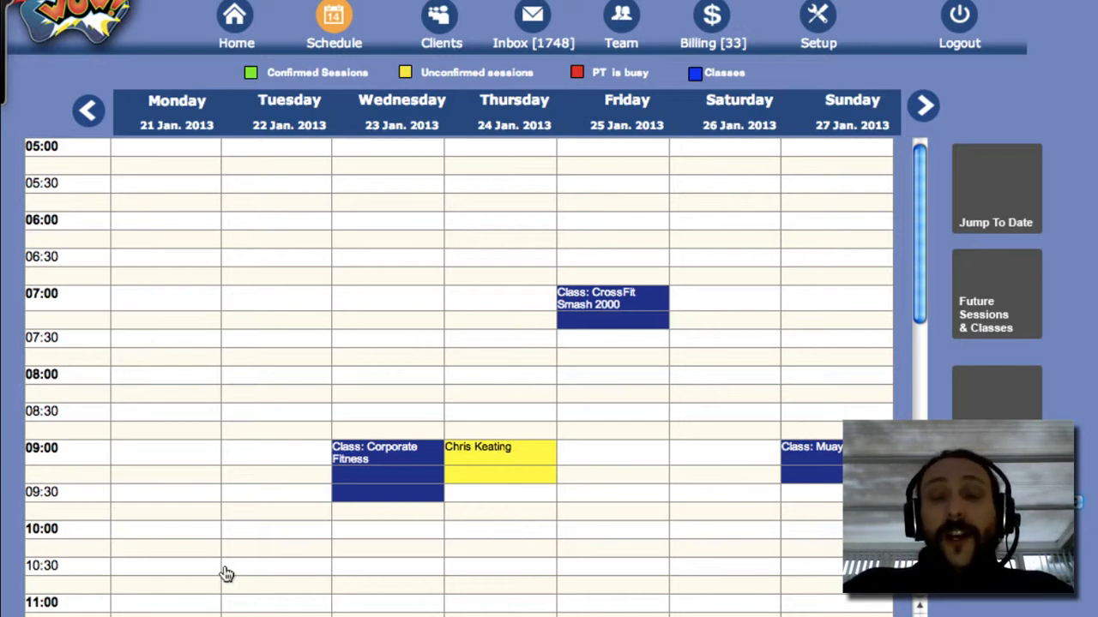
pyautogui.moveTo(452, 478)
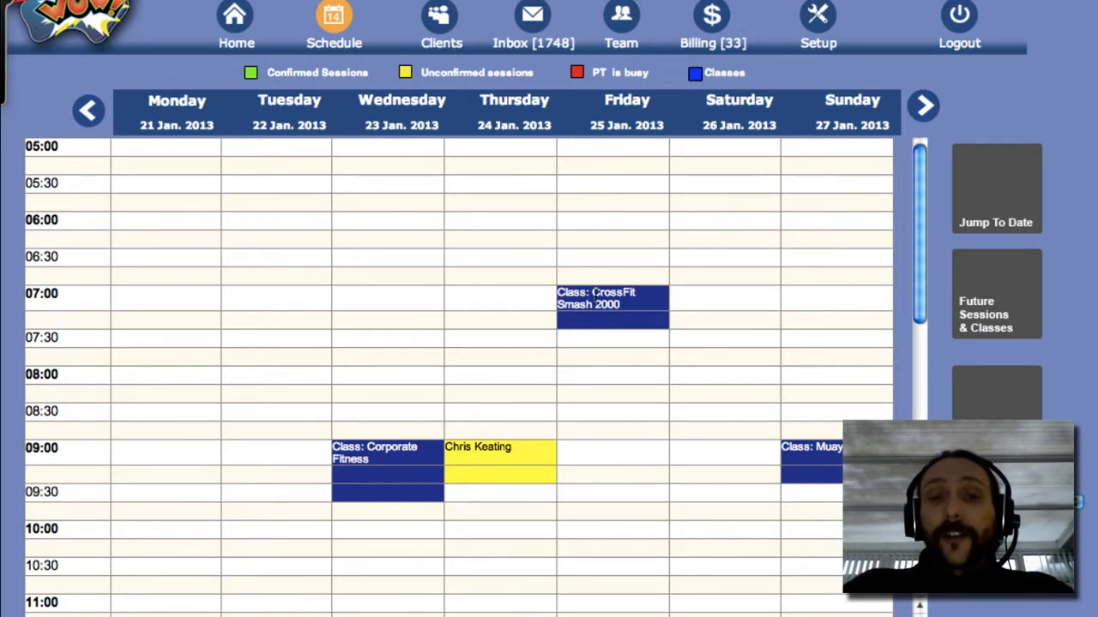
pyautogui.click(595, 293)
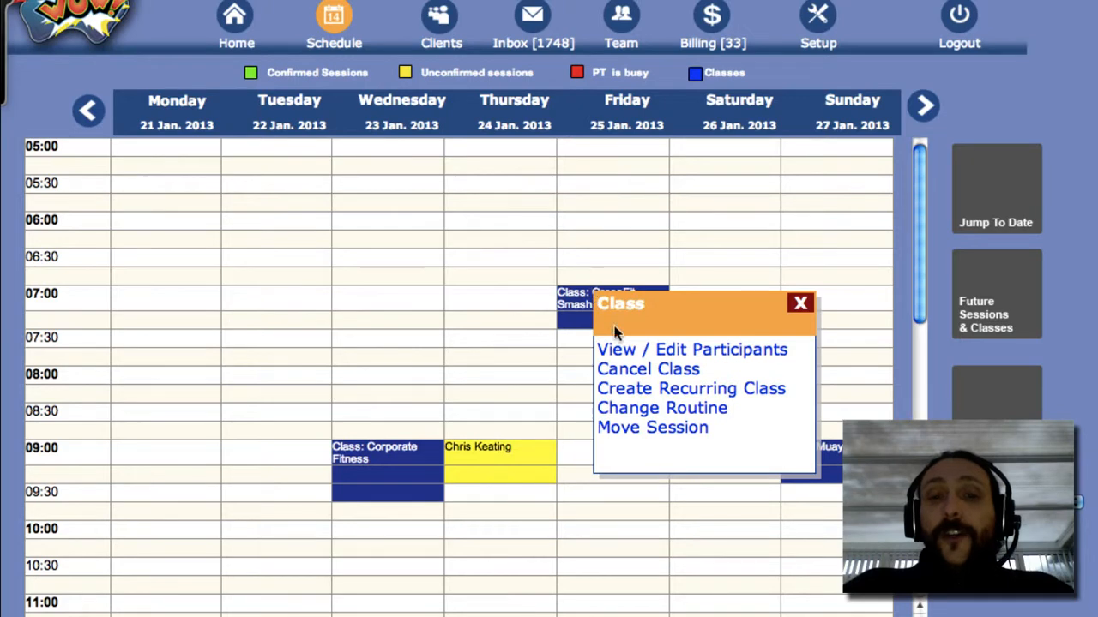
pyautogui.click(682, 428)
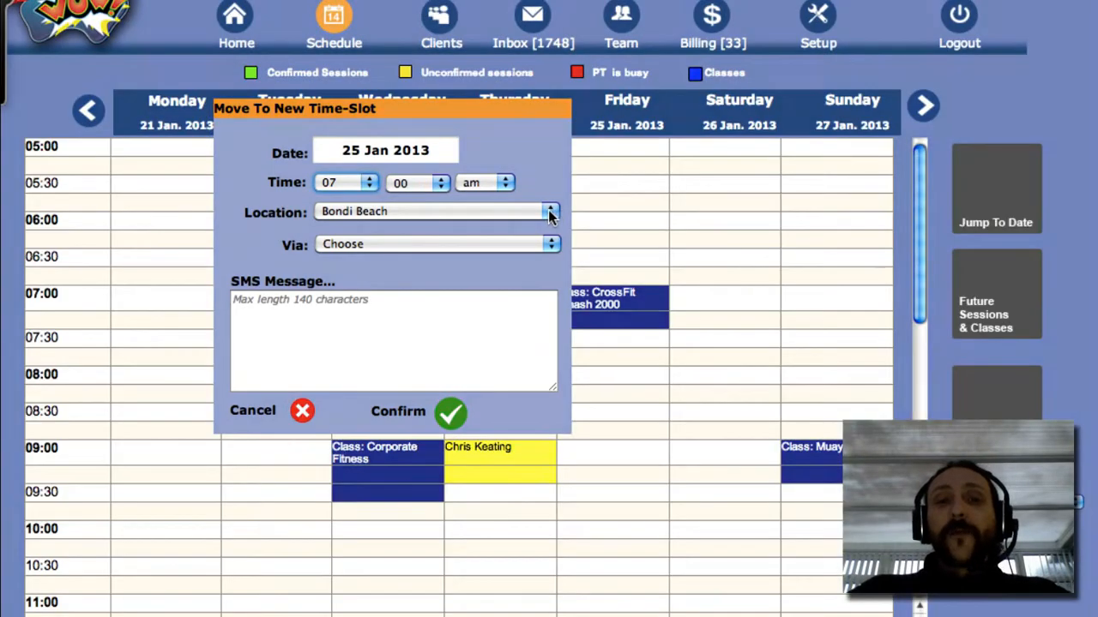
pyautogui.click(550, 211)
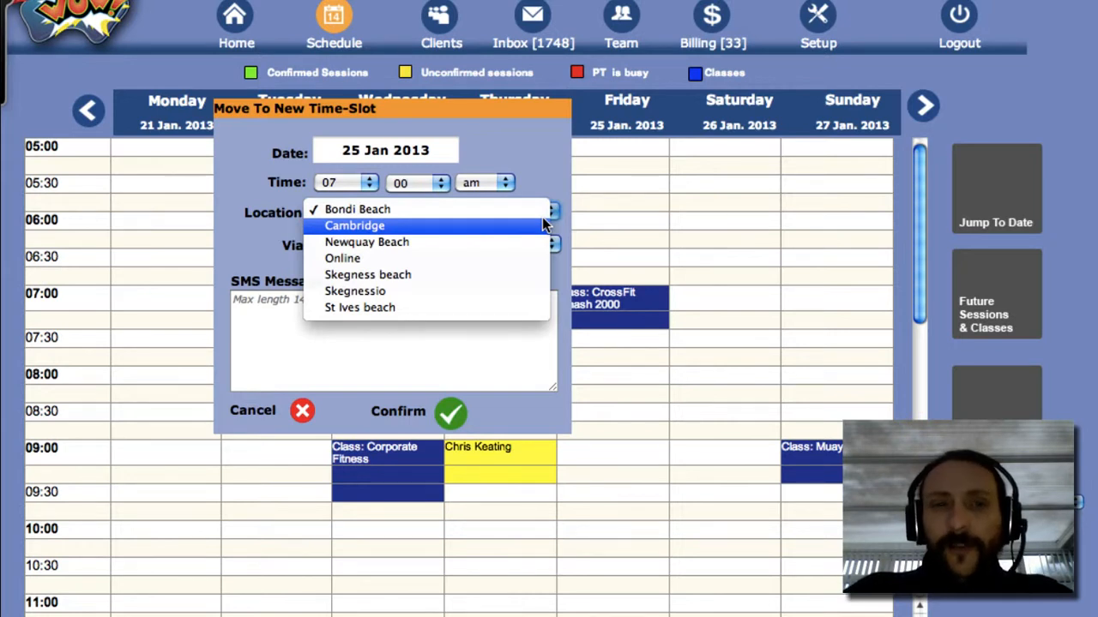
pyautogui.click(497, 150)
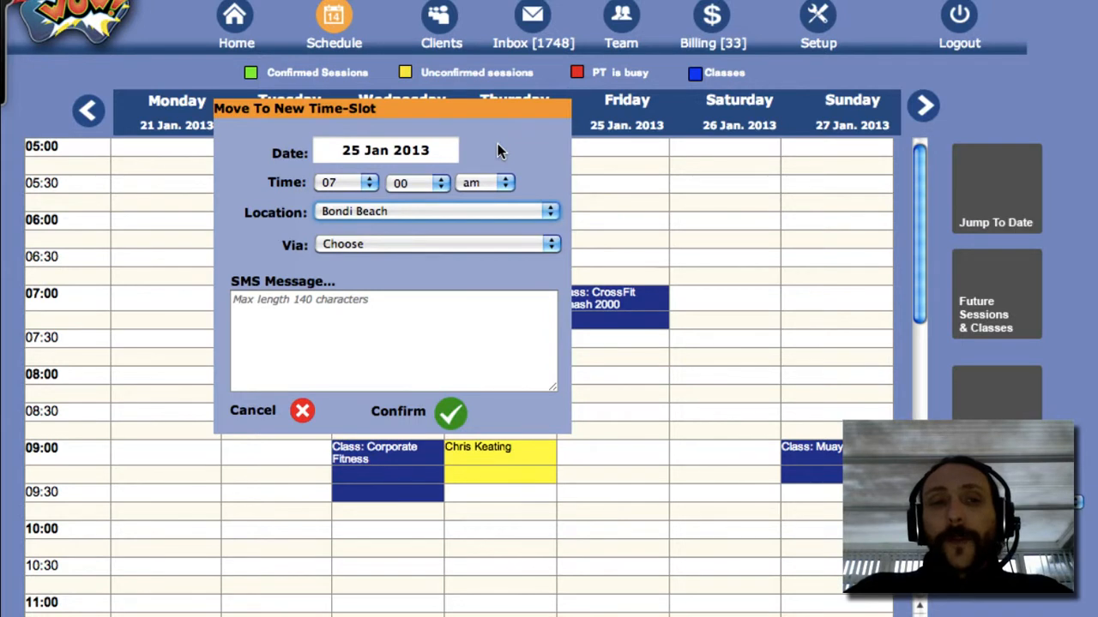
pyautogui.click(552, 247)
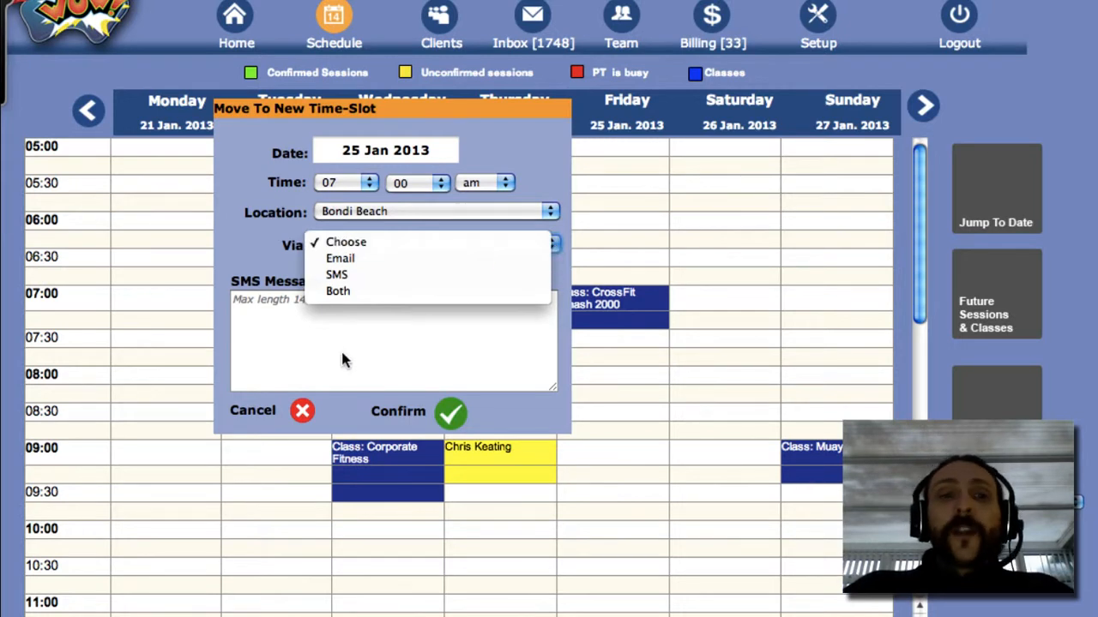
pyautogui.click(322, 330)
pyautogui.click(314, 313)
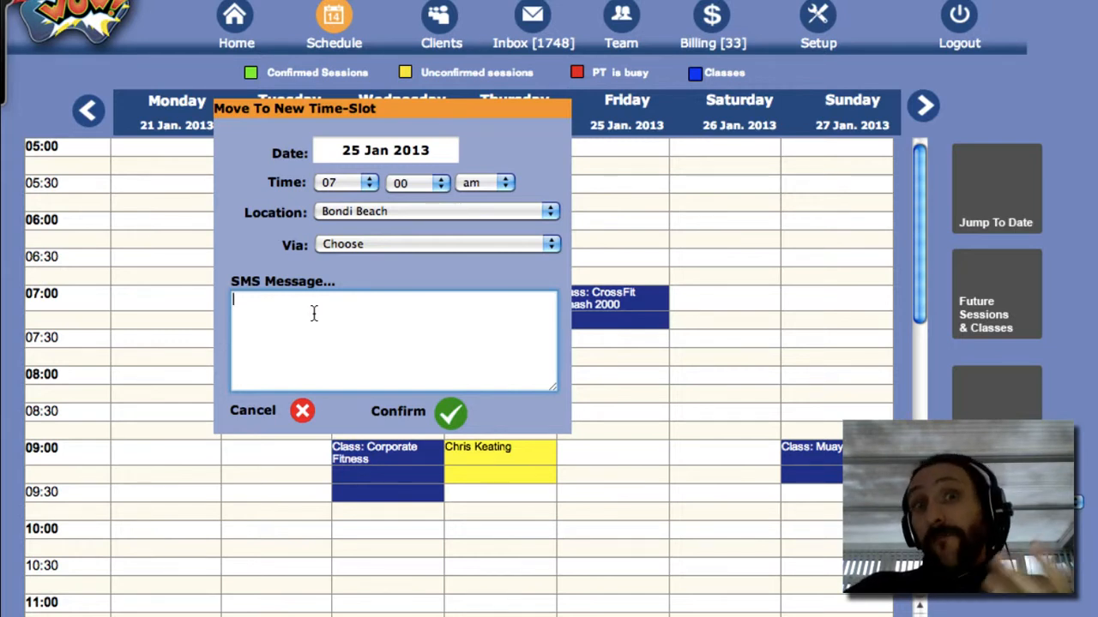
pyautogui.click(301, 411)
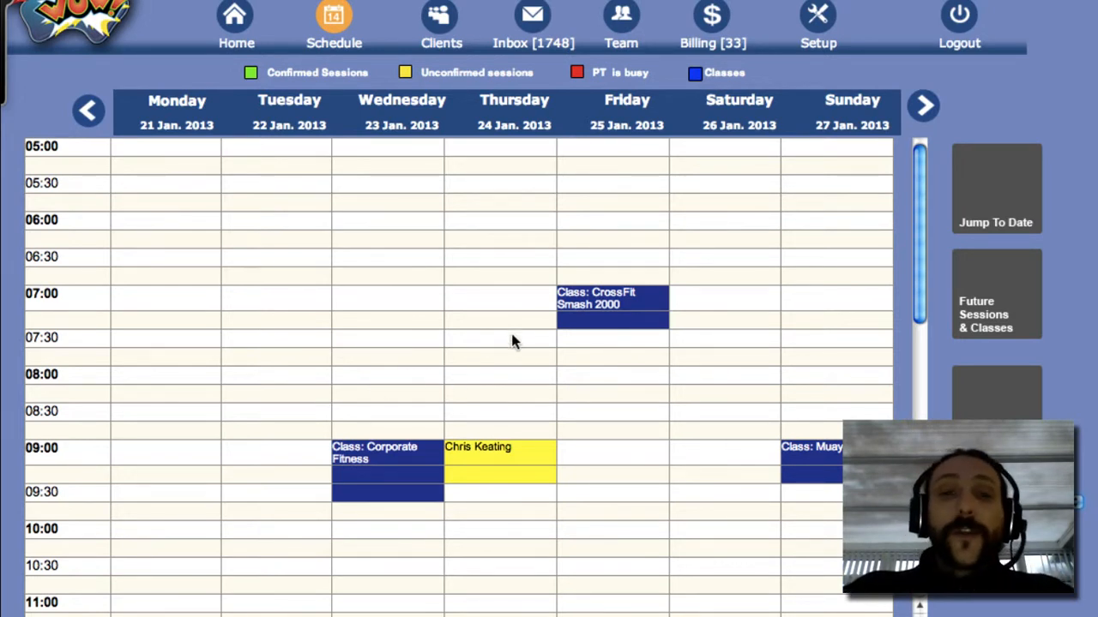
# Step: Create six recurring Friday 07:00 classes from the 25 January CrossFit Smash 2000 class, selecting all forecast dates and saving them
pyautogui.click(588, 303)
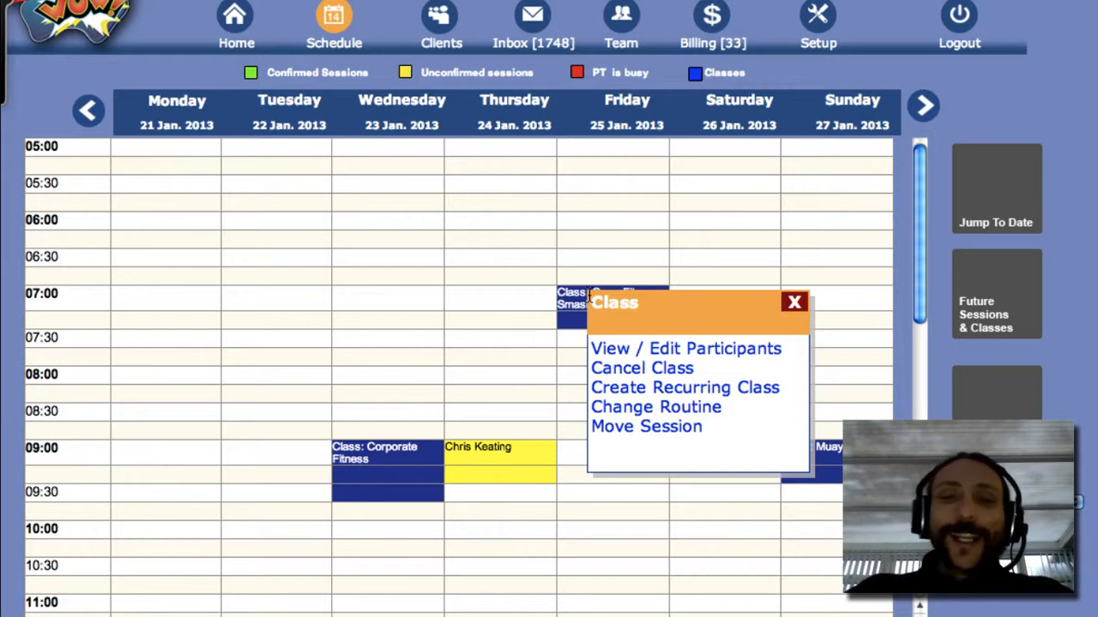
pyautogui.click(676, 393)
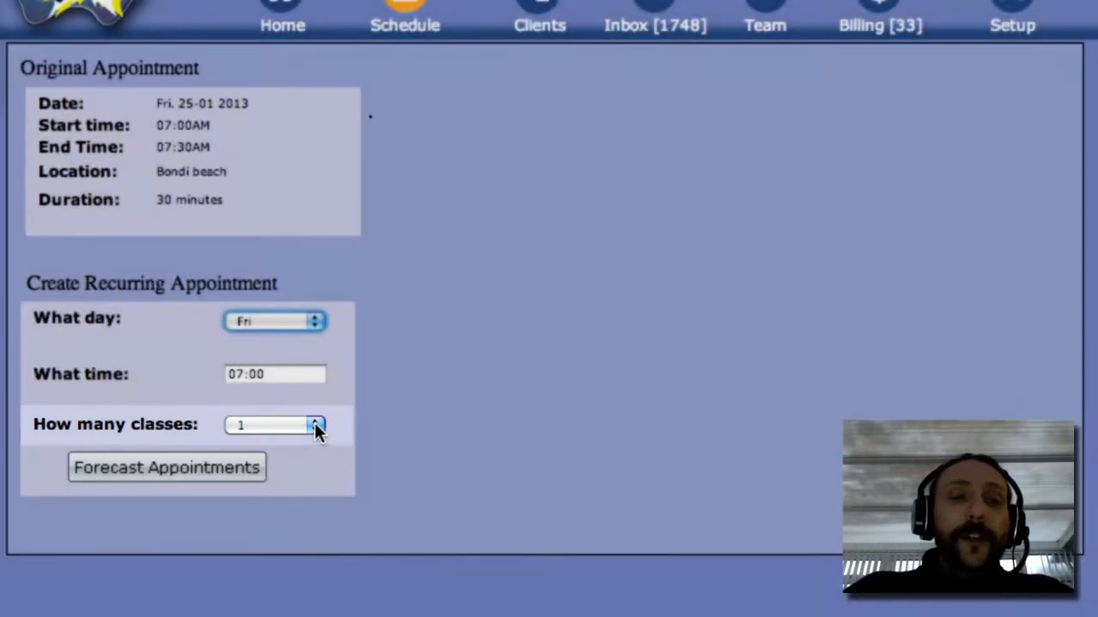
pyautogui.click(314, 424)
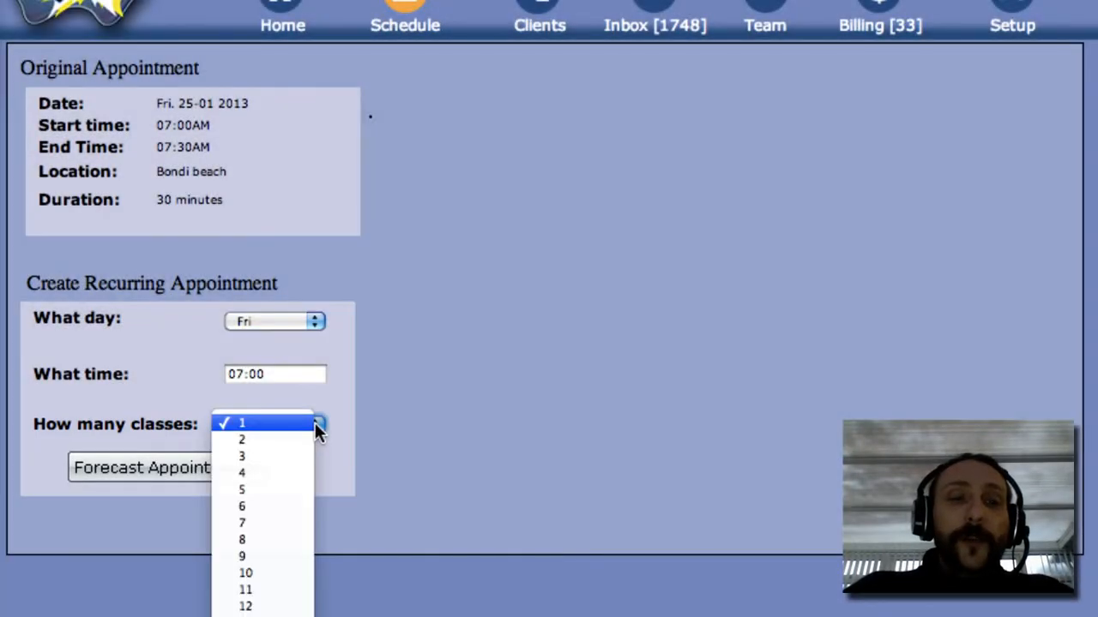
pyautogui.click(287, 509)
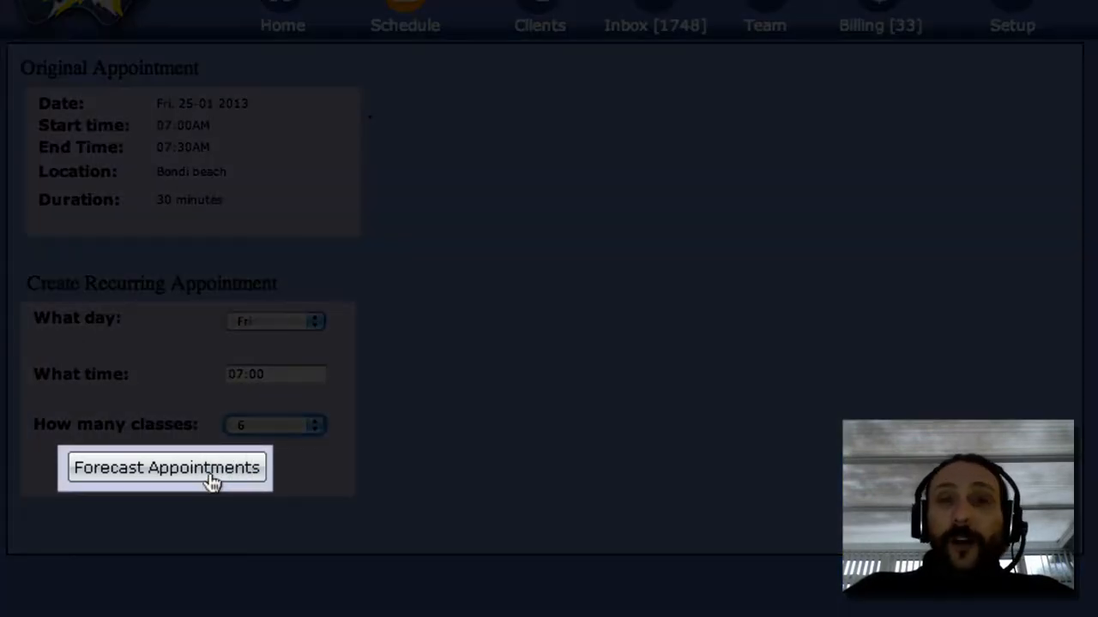
pyautogui.click(213, 483)
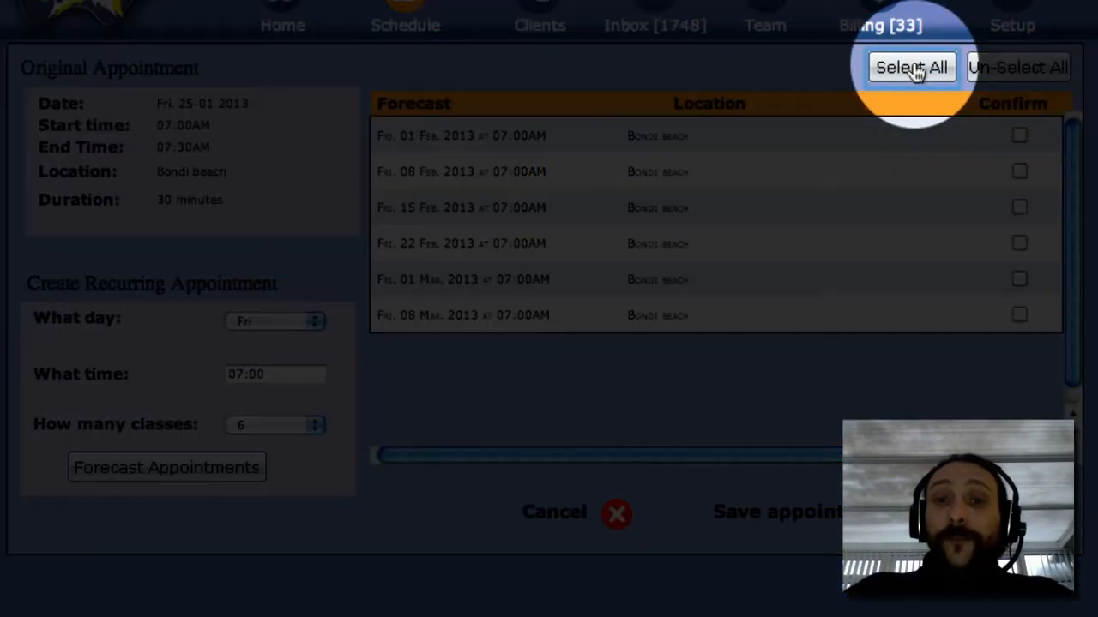
pyautogui.click(912, 66)
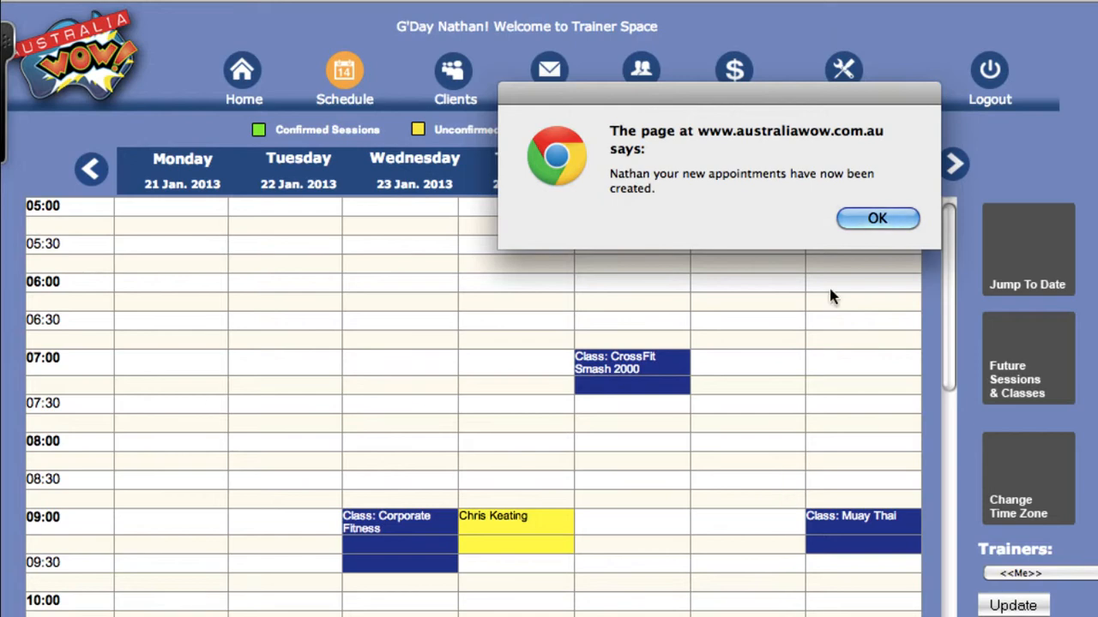
pyautogui.click(868, 220)
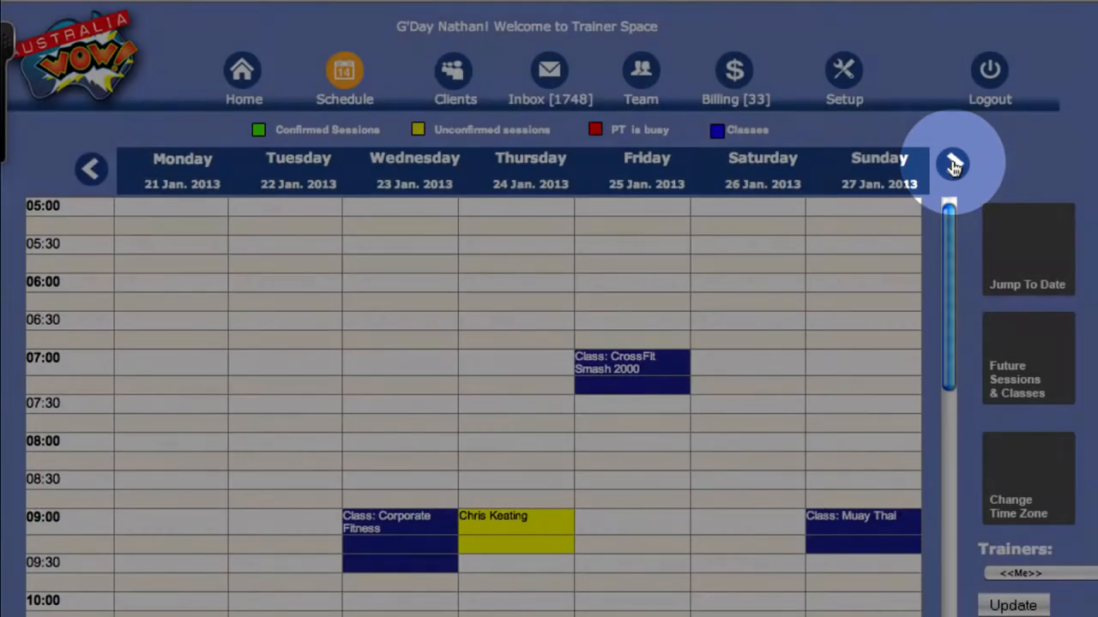
# Step: Examine the participants of the following week's CrossFit Smash 2000 class and open the first participant's workout record
pyautogui.click(953, 166)
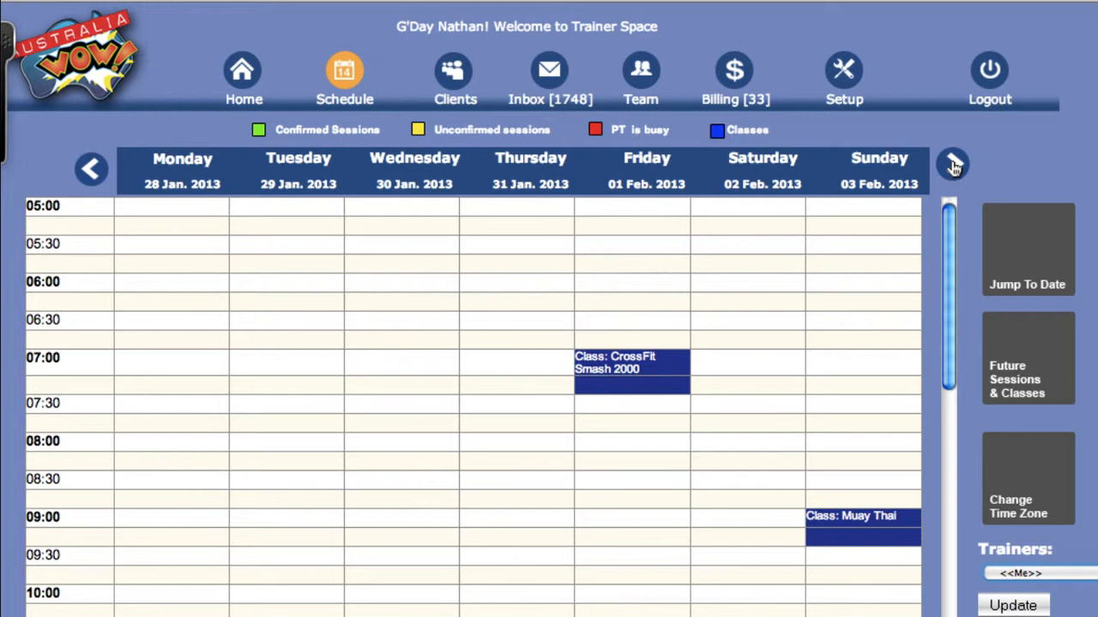
pyautogui.click(619, 362)
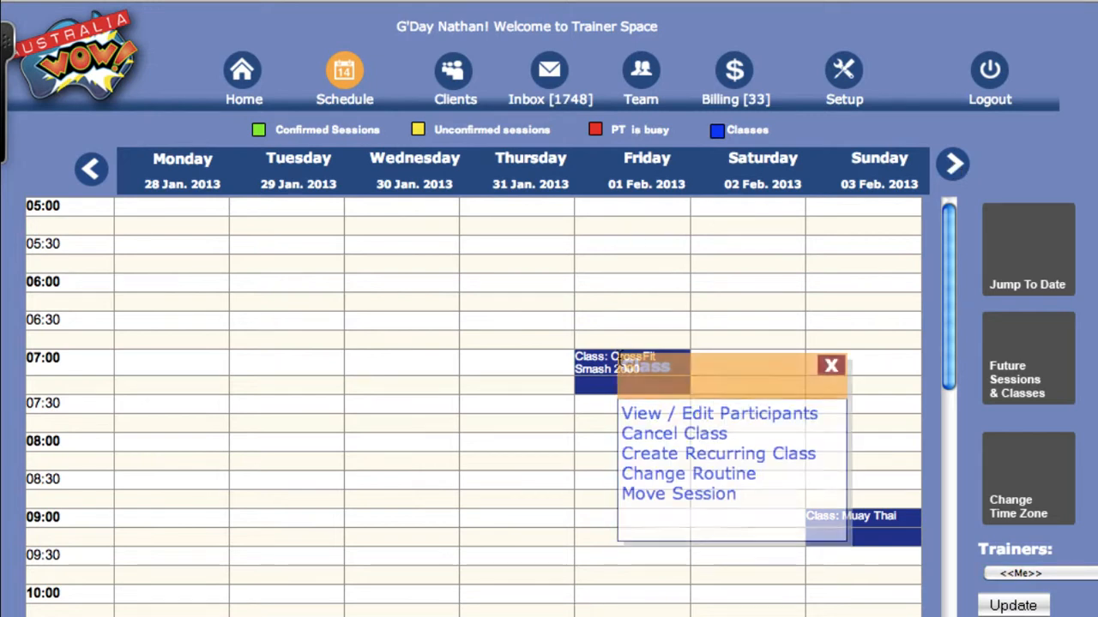
pyautogui.click(666, 419)
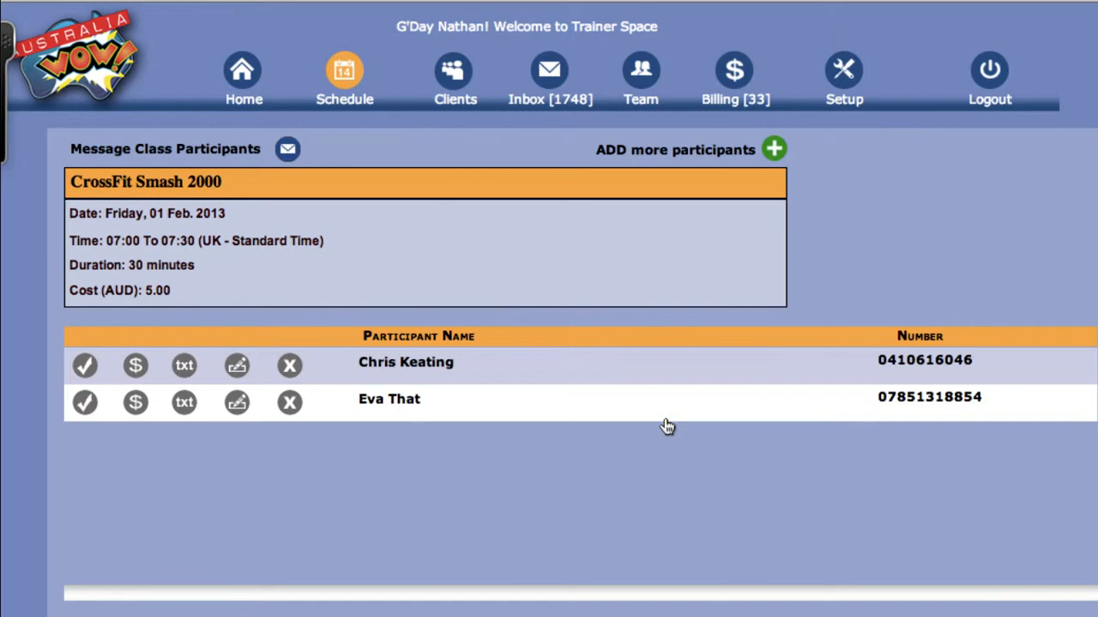
pyautogui.click(238, 368)
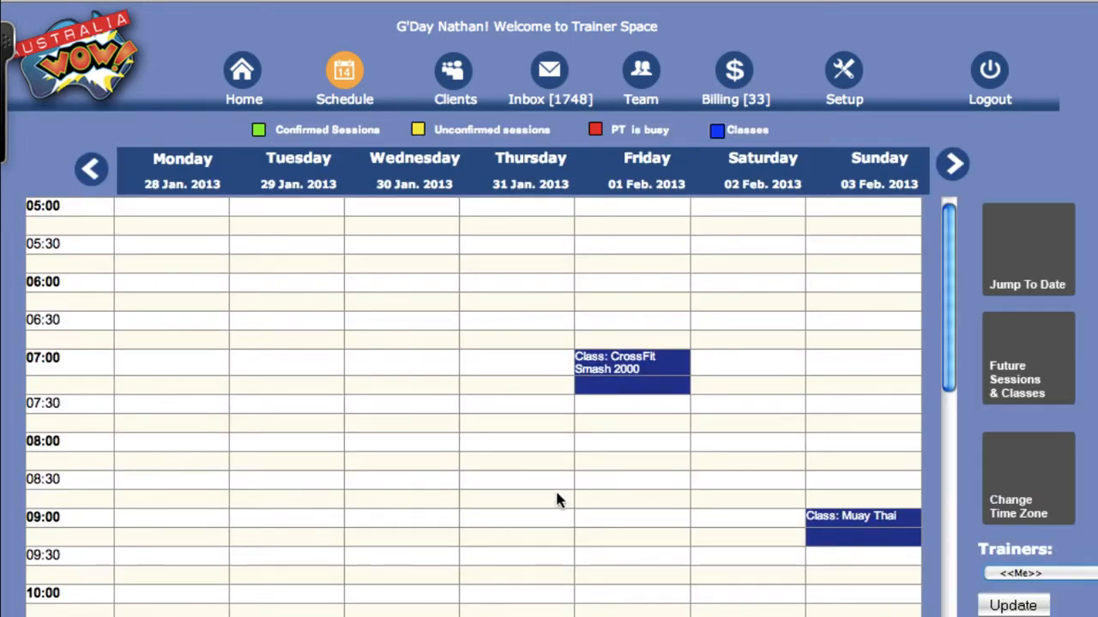
# Step: Examine the cancellation terms for the 1 February CrossFit Smash 2000 class and decline the cancellation
pyautogui.click(620, 368)
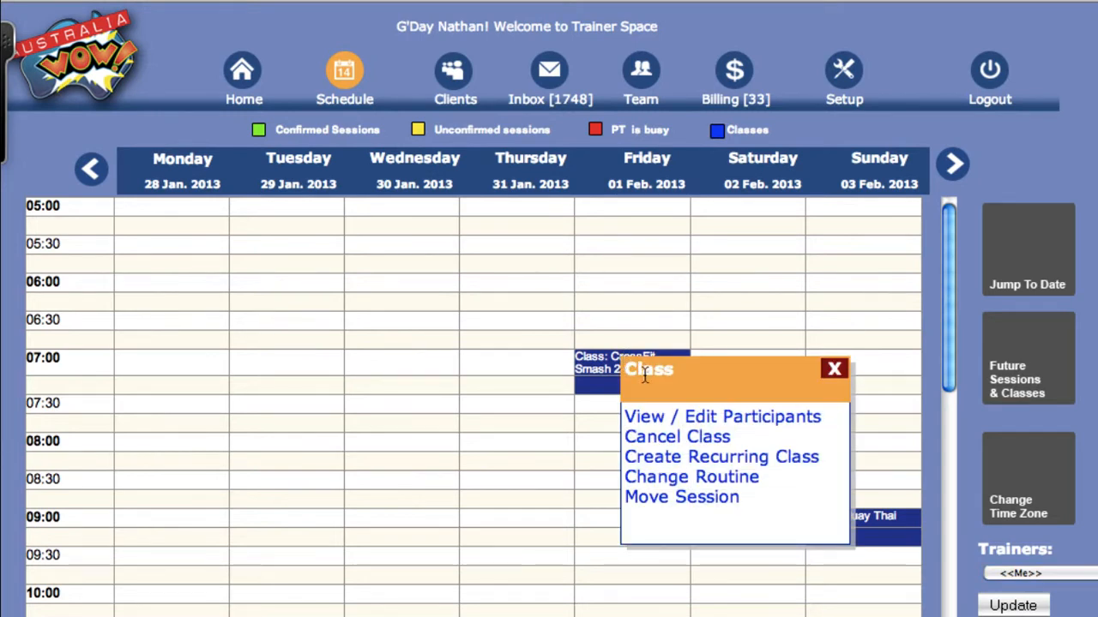
pyautogui.click(674, 437)
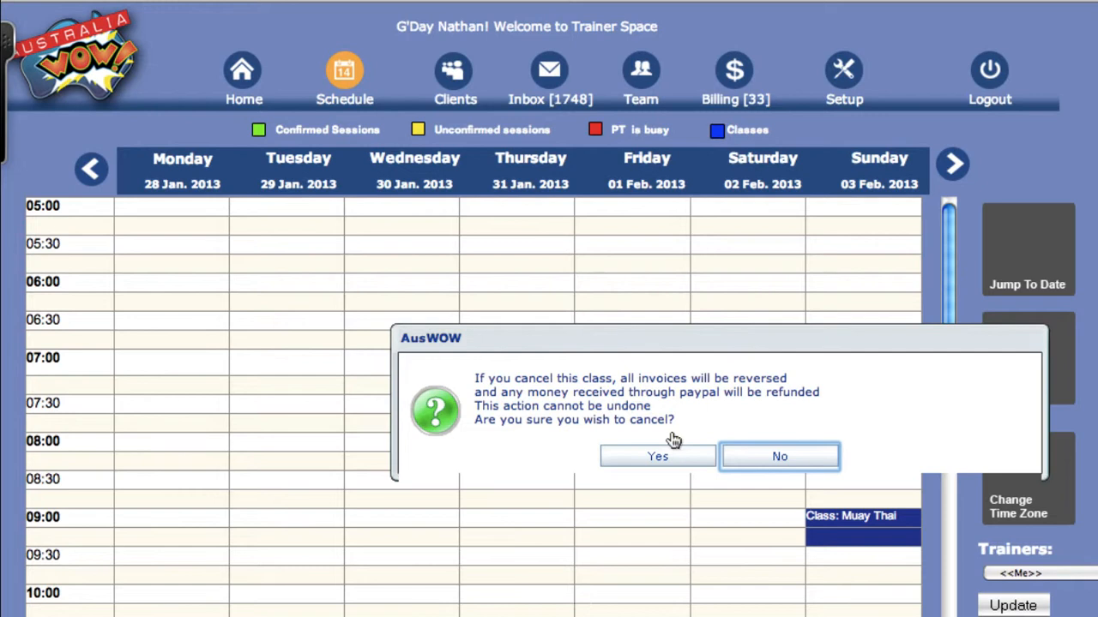
pyautogui.click(761, 461)
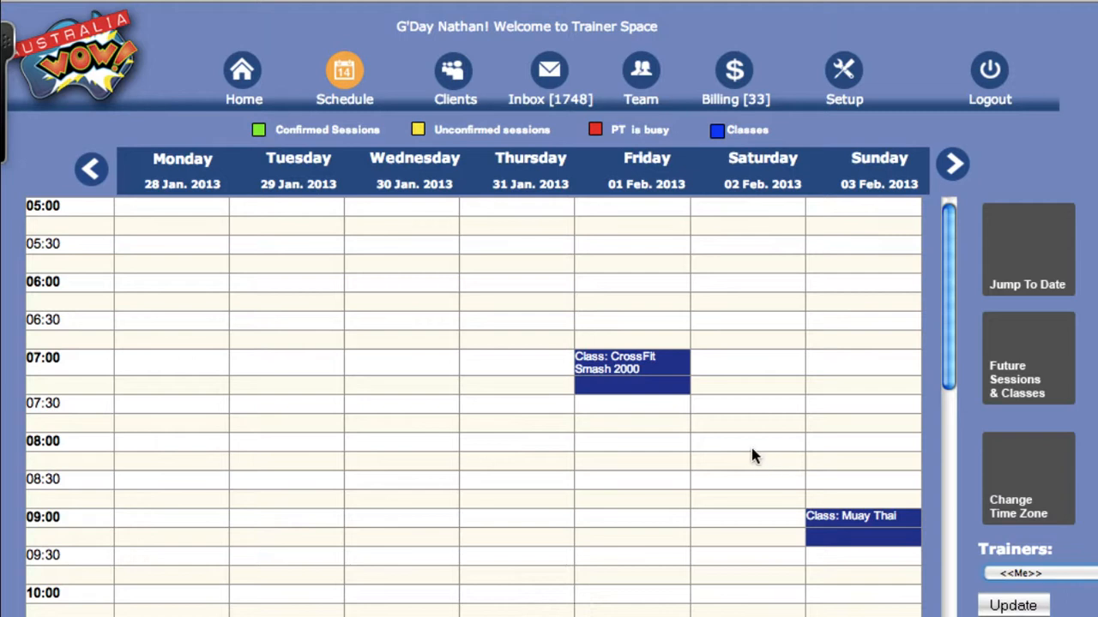
# Step: Open the class options for the 1 February 07:00 CrossFit Smash 2000 session
pyautogui.click(616, 358)
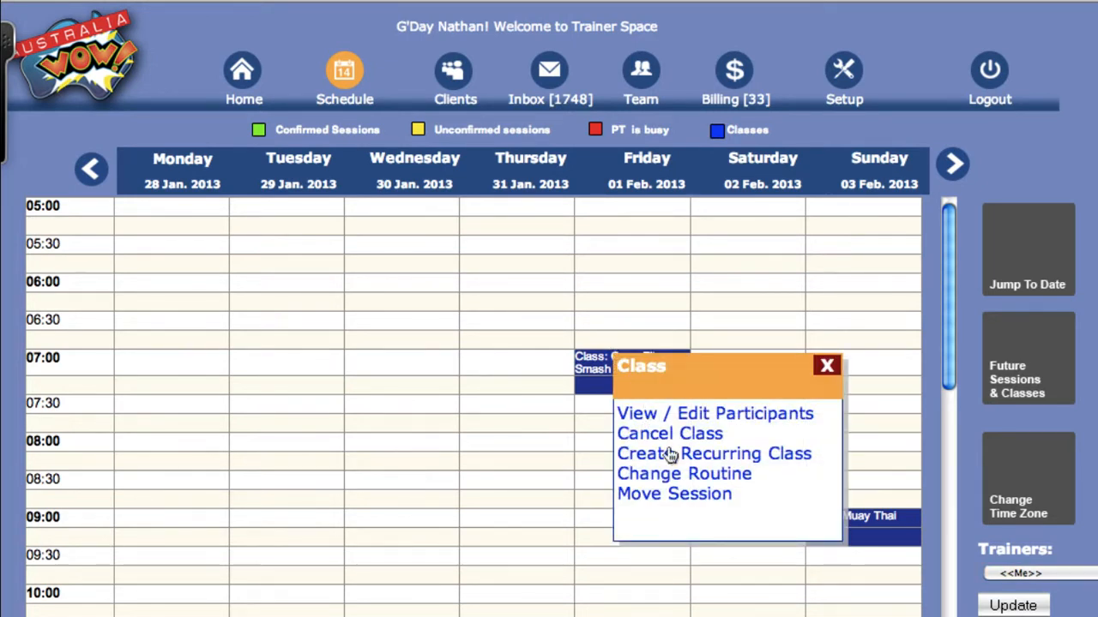